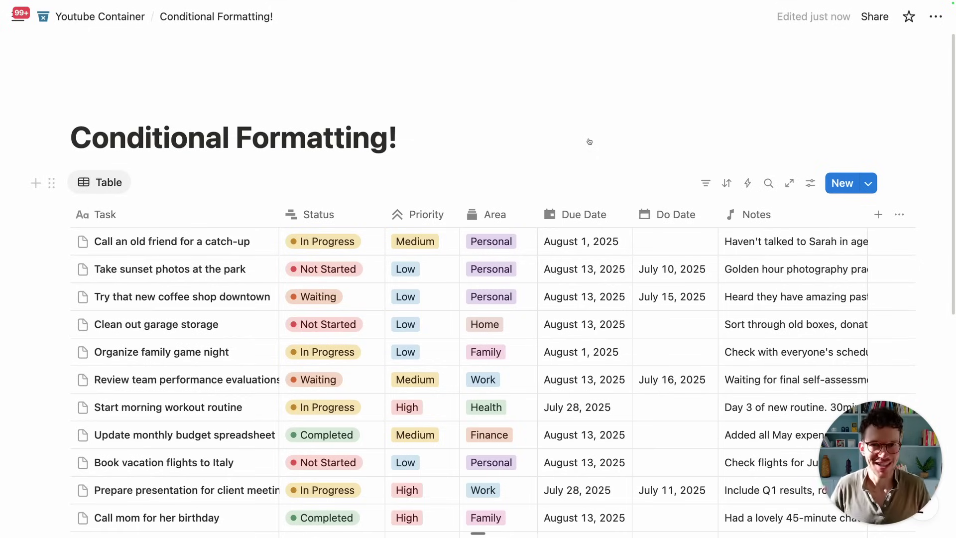
Open the task table's view settings from the Settings icon in the table toolbar.
click(584, 136)
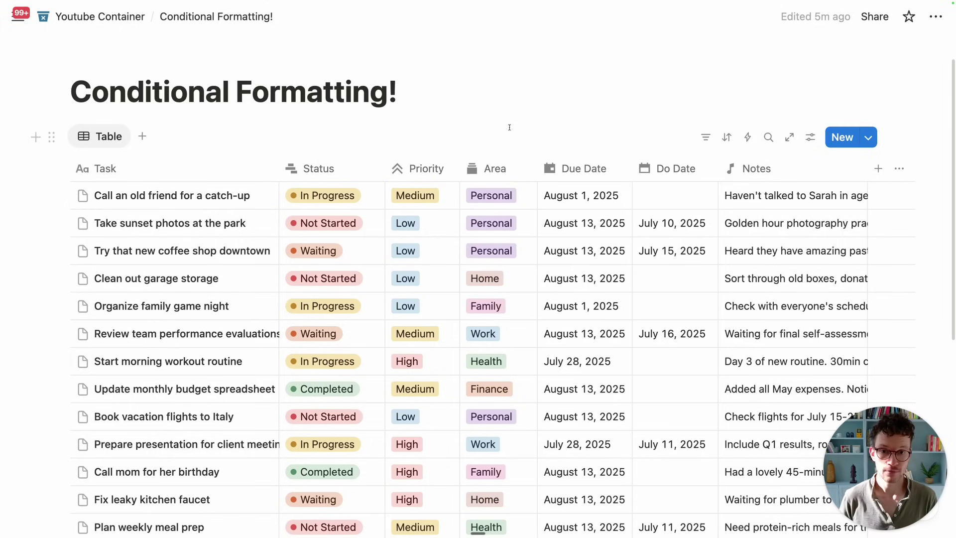
Add a conditional color rule 'Priority is High' whose page background matches the option's pink.
click(812, 140)
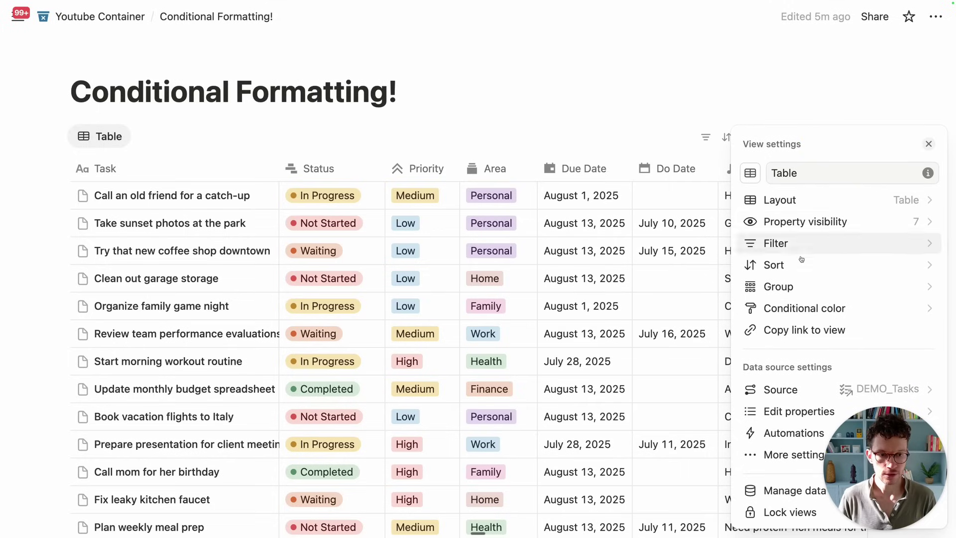
click(800, 309)
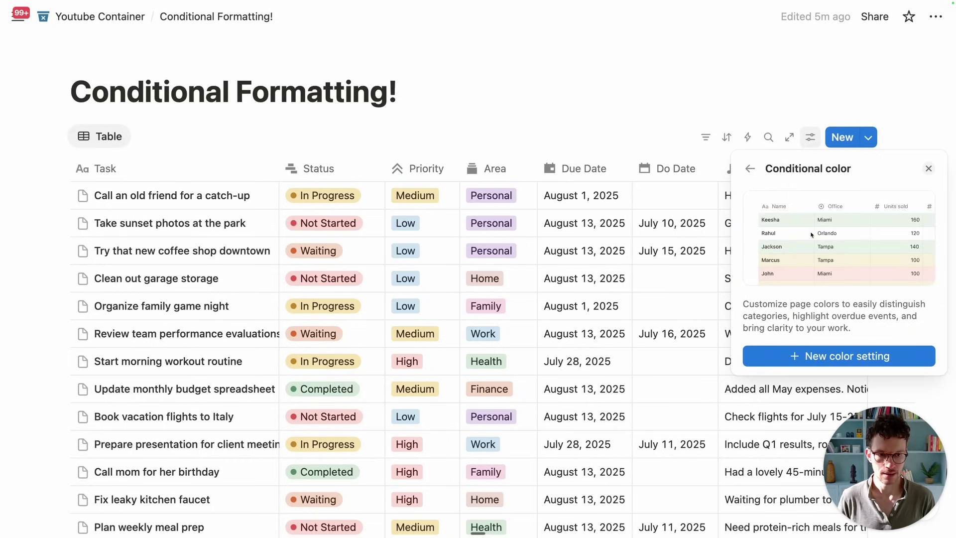
click(808, 360)
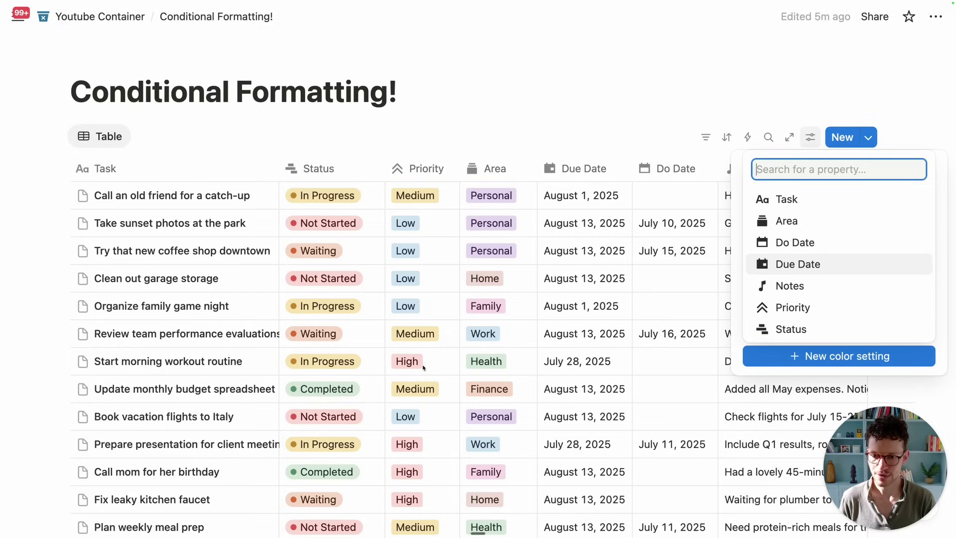
click(799, 309)
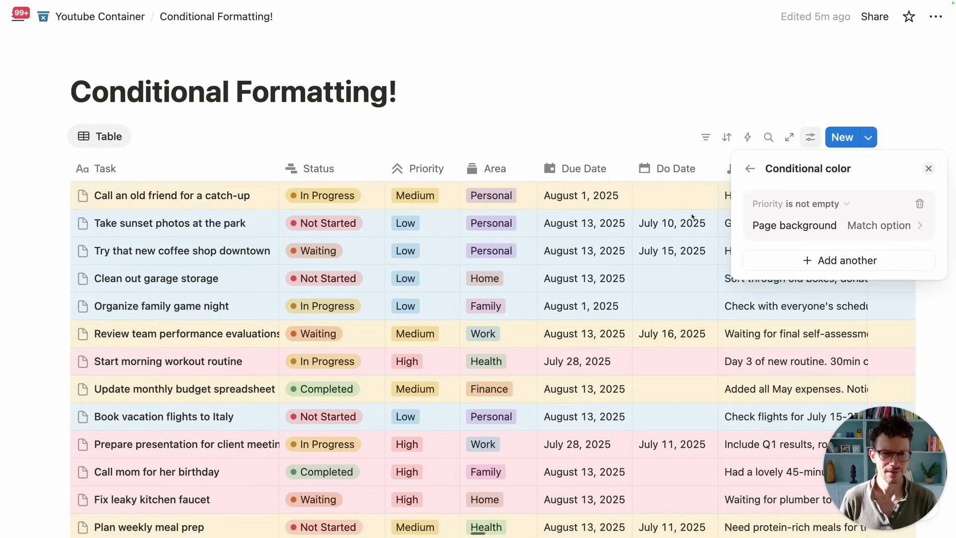
click(808, 204)
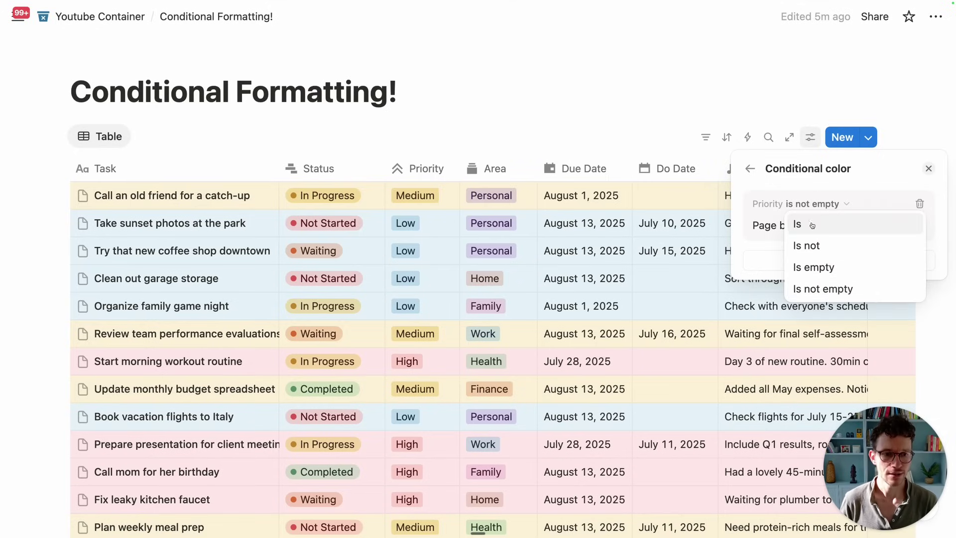
click(812, 226)
click(809, 229)
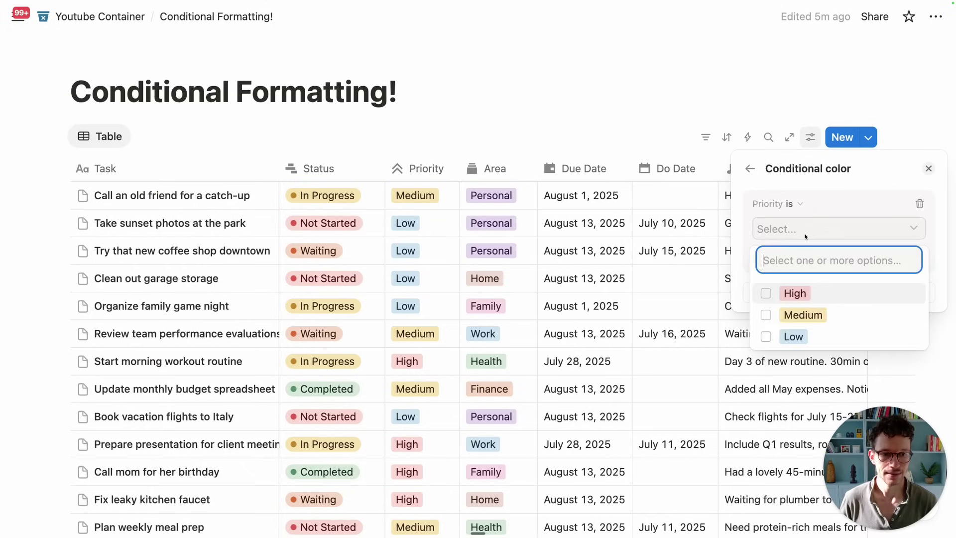
click(777, 296)
click(816, 189)
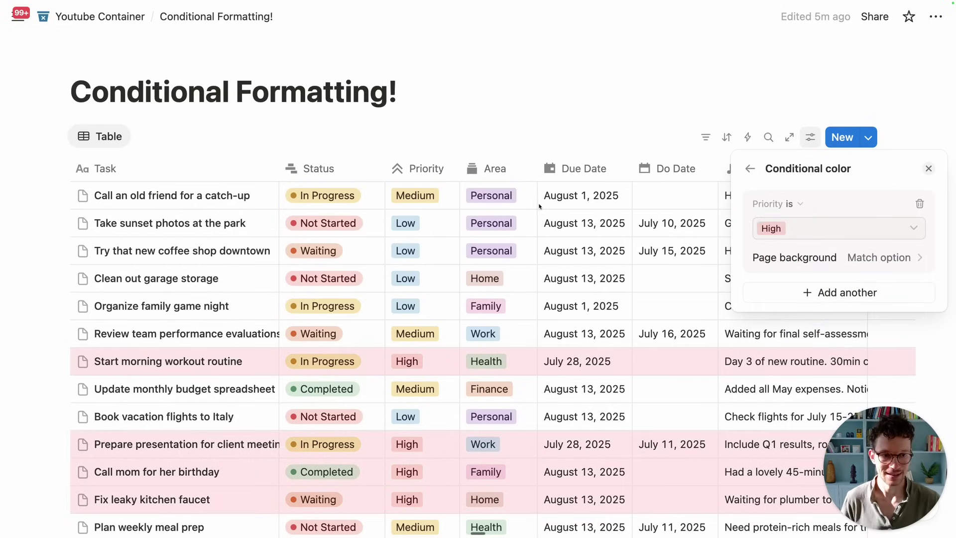
Try a blue background on the High-priority rule, then set it back to Match option pink.
click(556, 106)
scroll(390, 384, down, 5)
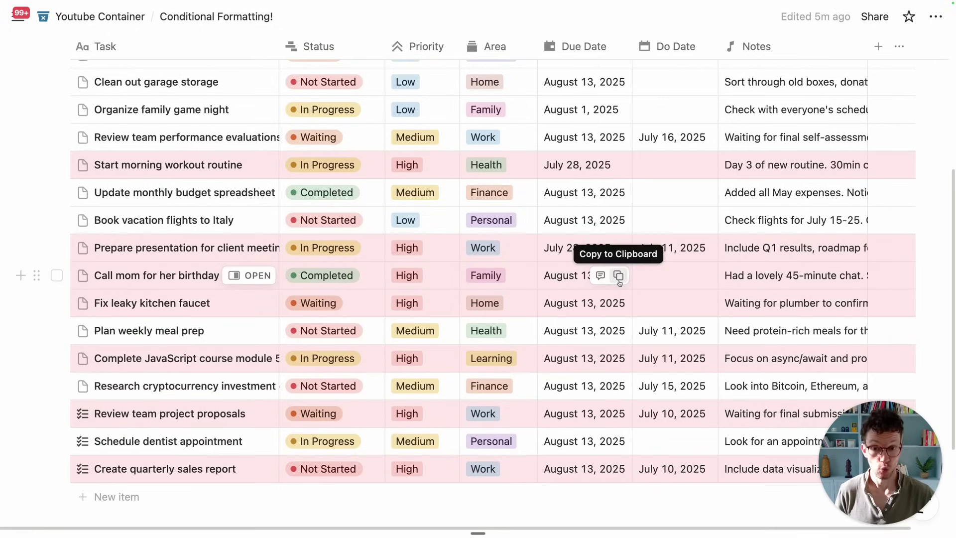
scroll(677, 254, up, 4)
click(811, 100)
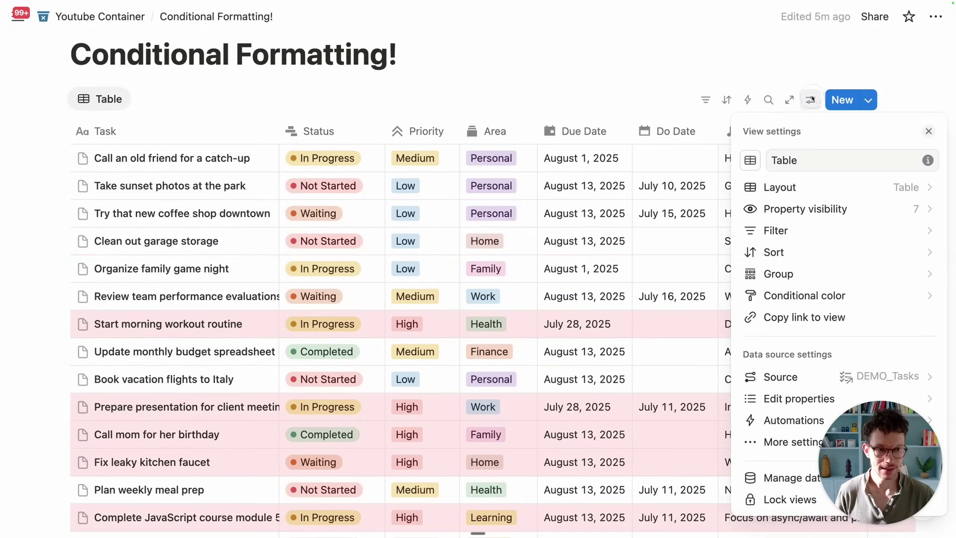
click(793, 298)
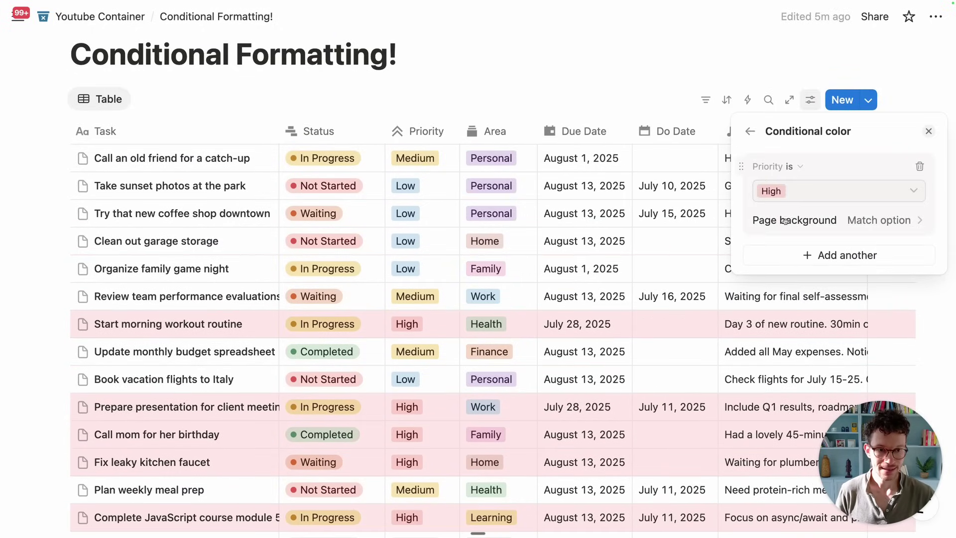
click(872, 221)
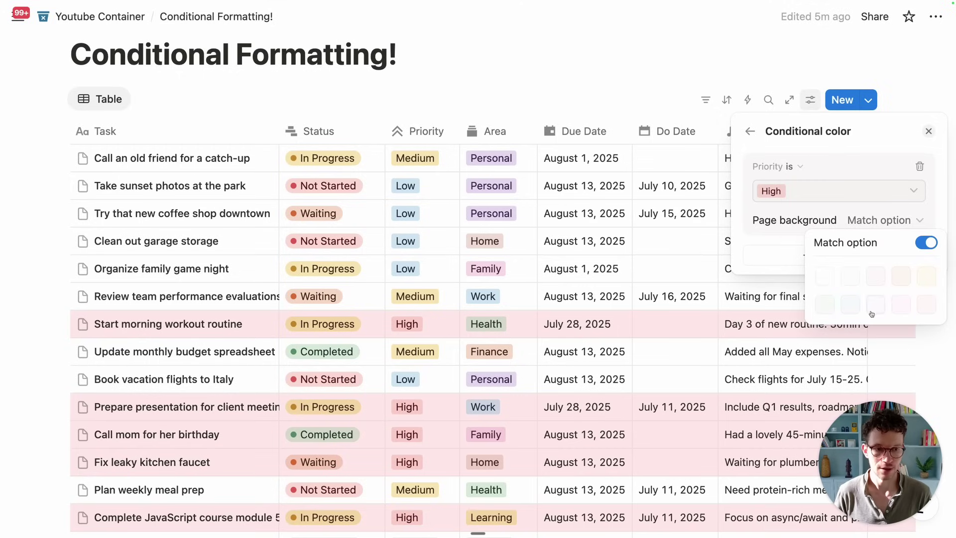
click(851, 312)
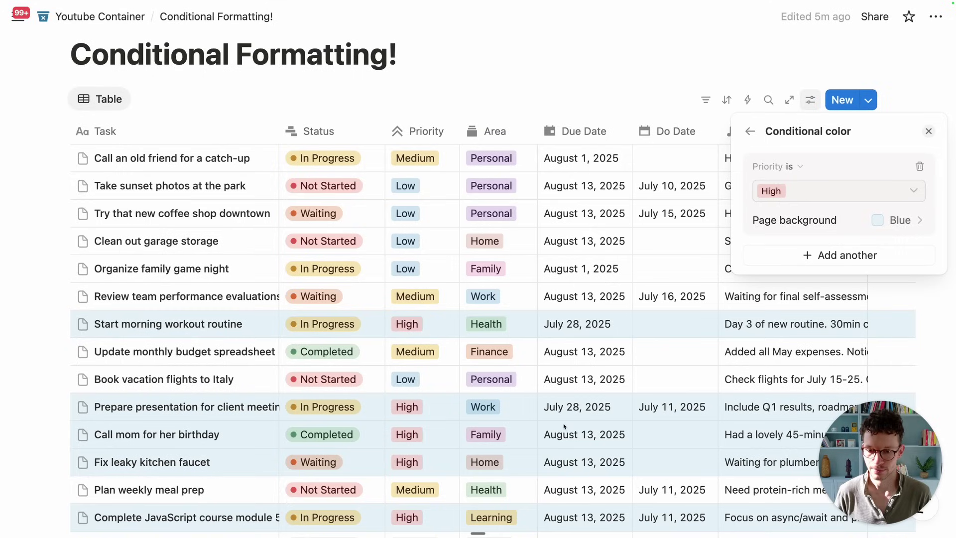
click(898, 220)
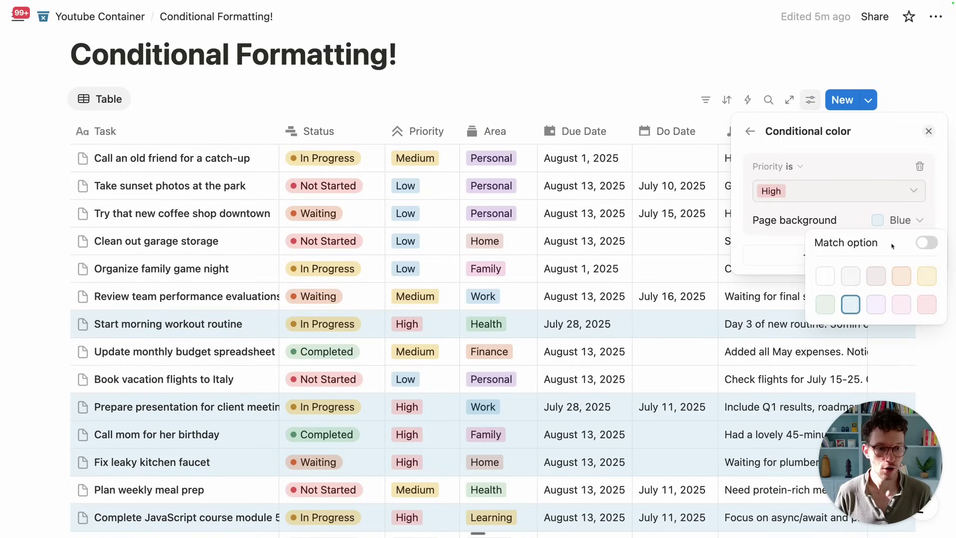
click(926, 243)
click(637, 119)
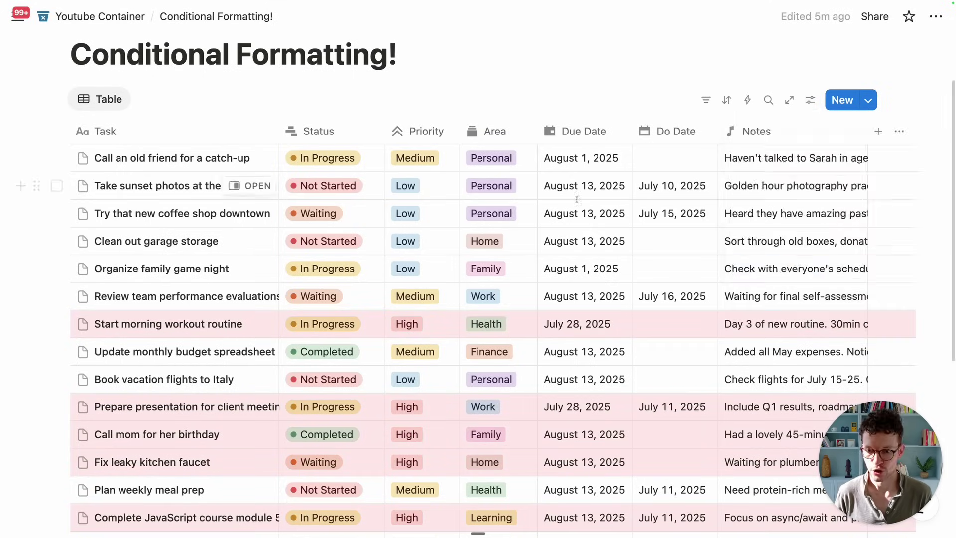
scroll(407, 259, down, 3)
click(408, 258)
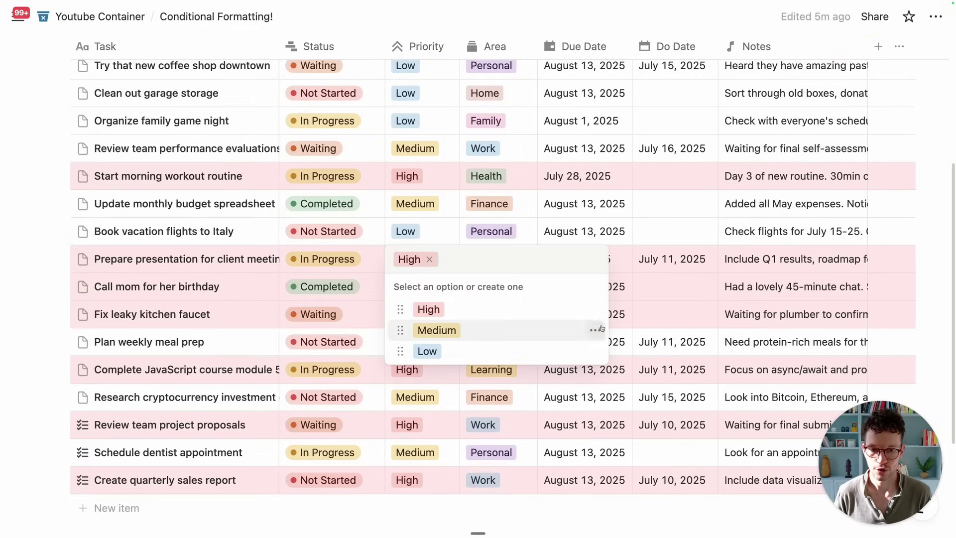
click(593, 309)
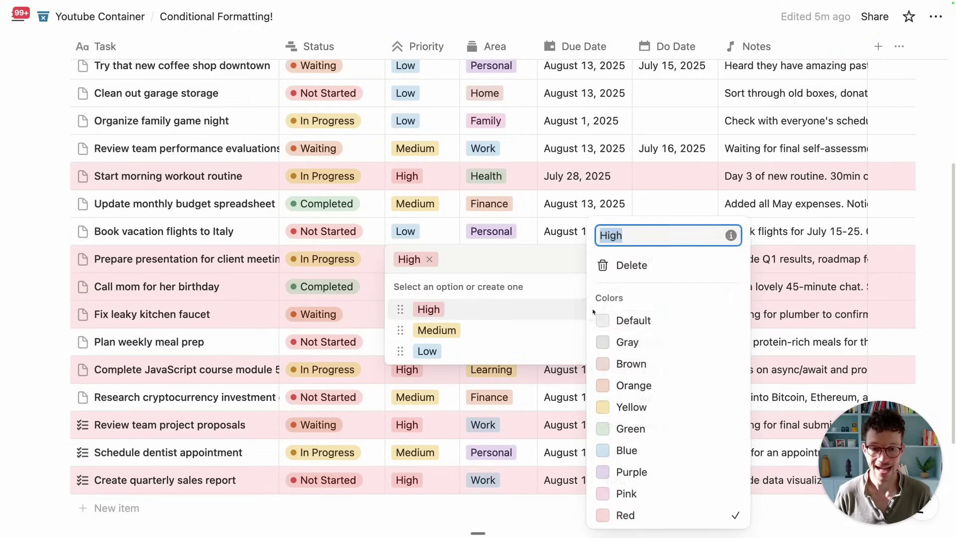
click(620, 472)
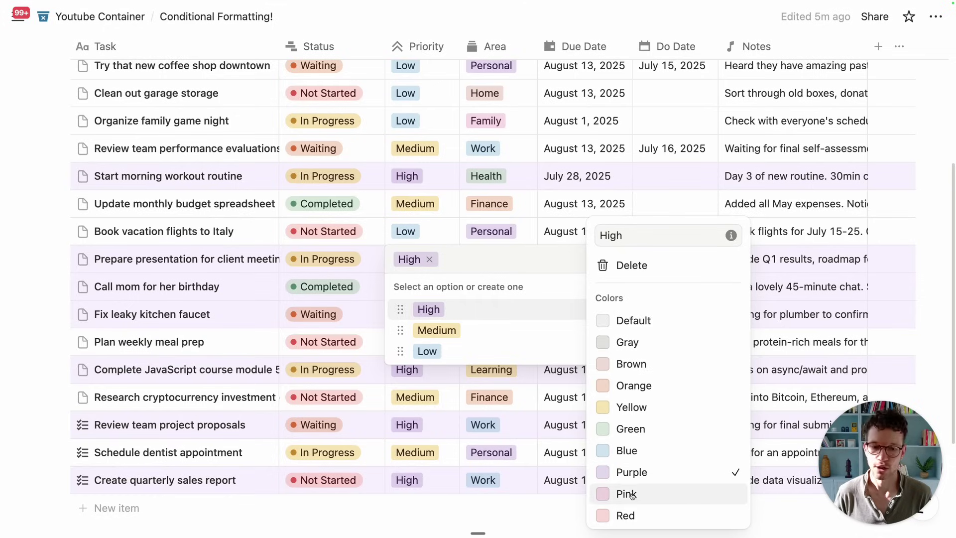
click(617, 515)
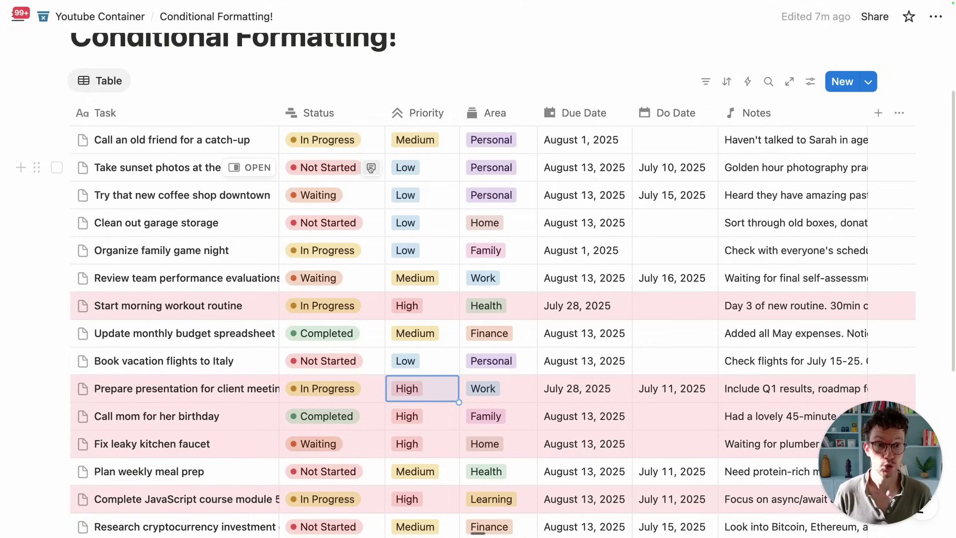
Add a second color rule: Due Date is relative to today, This week, with green background.
click(810, 81)
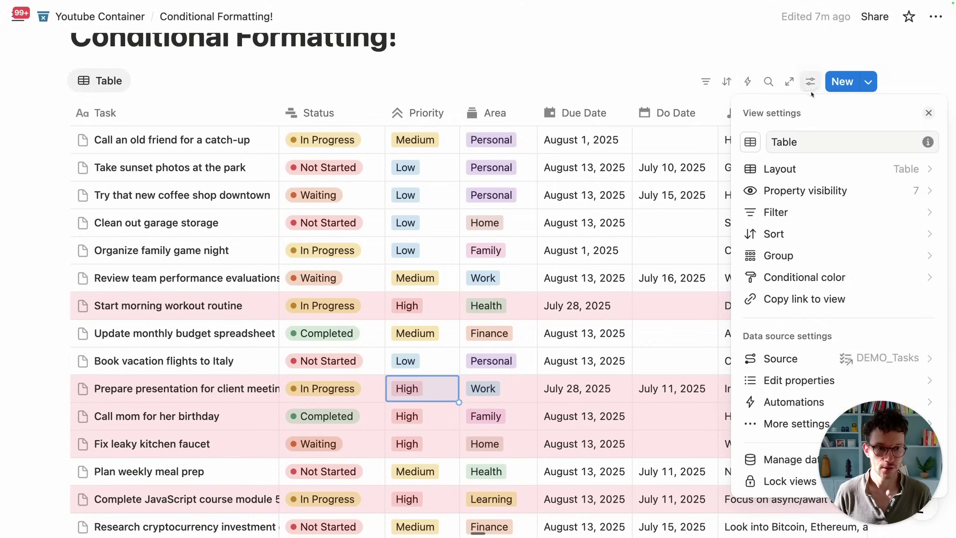
click(777, 278)
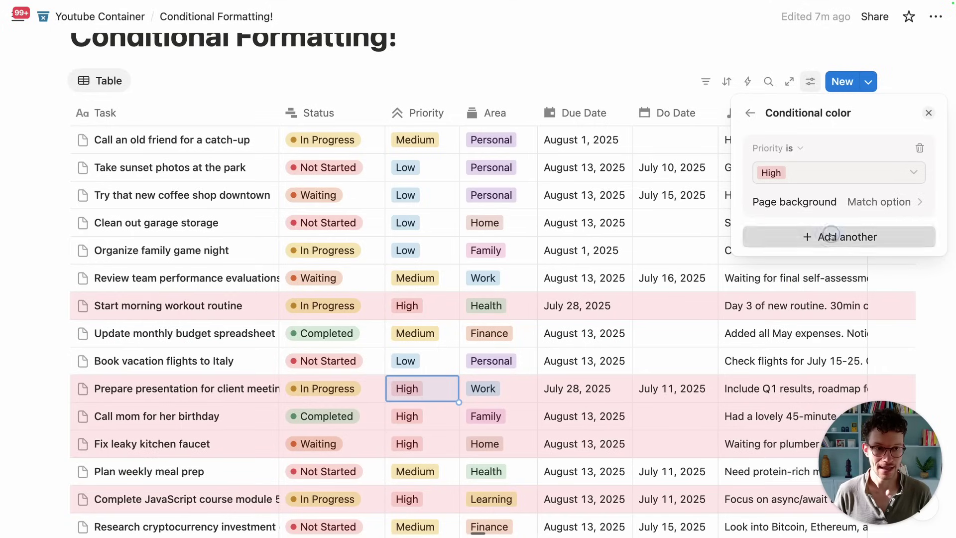
click(796, 238)
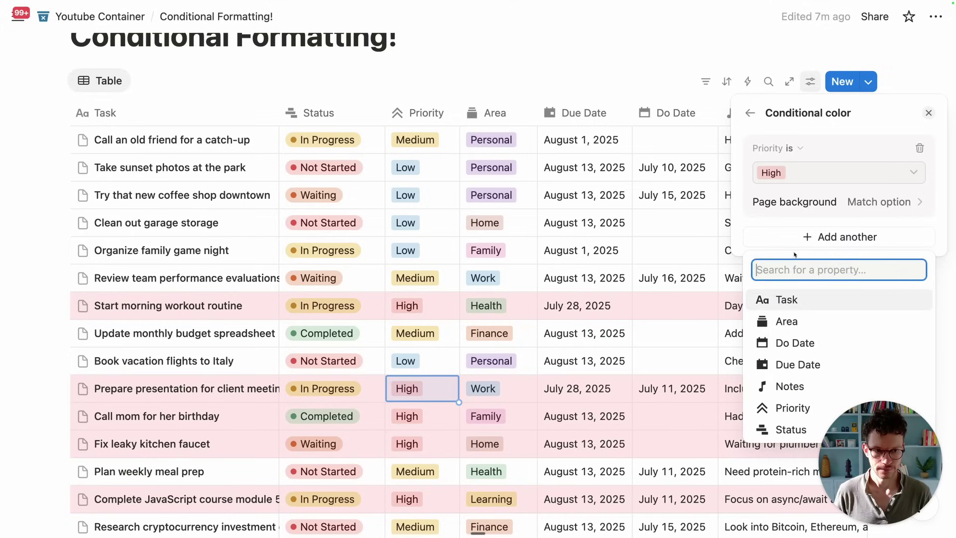
click(785, 362)
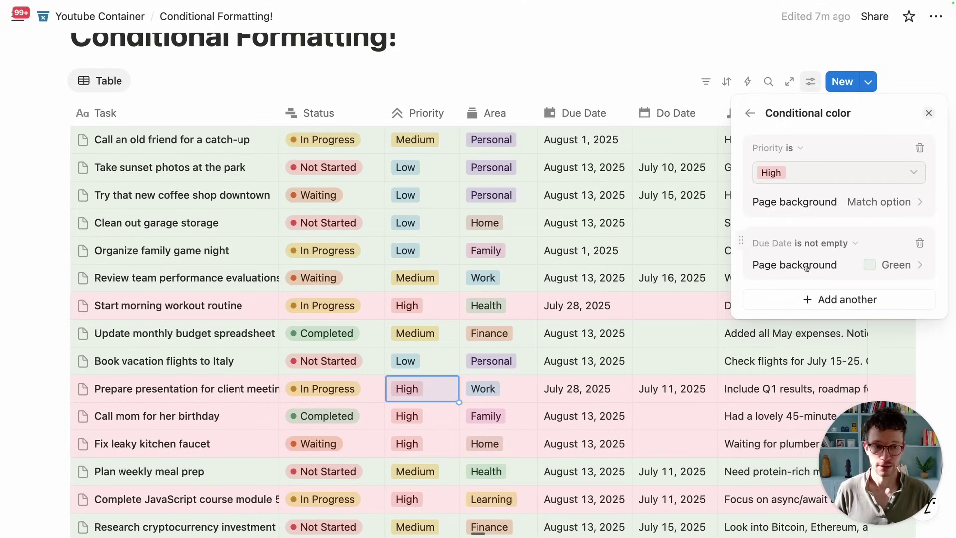
click(823, 244)
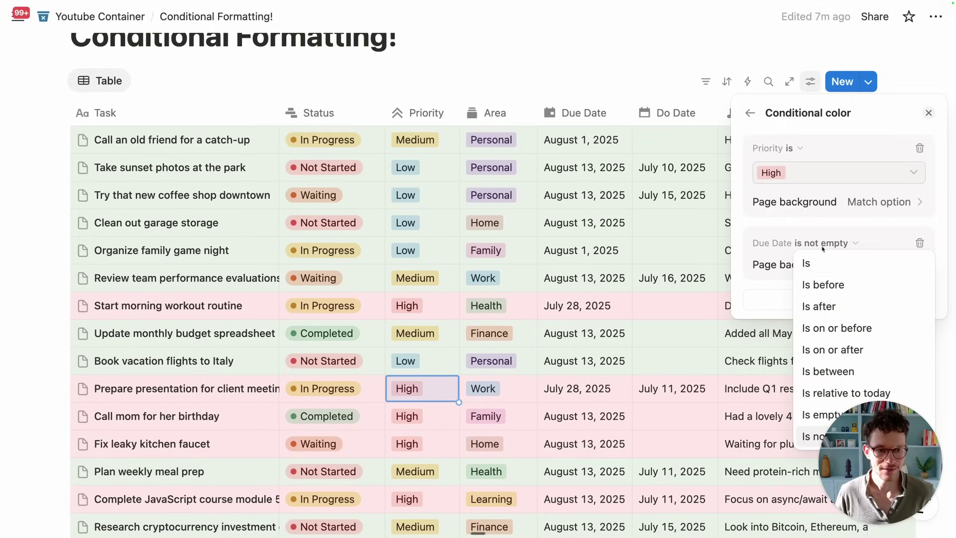
click(823, 389)
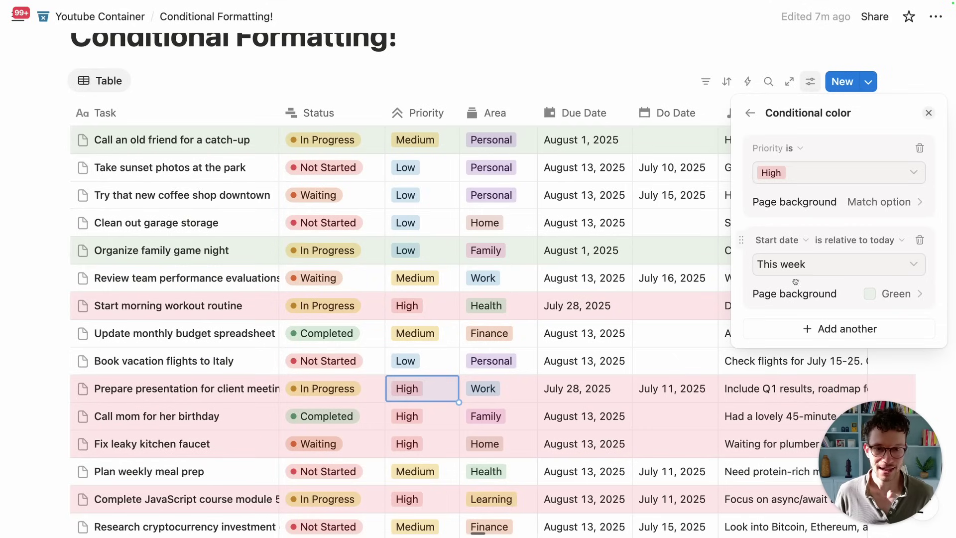
click(563, 95)
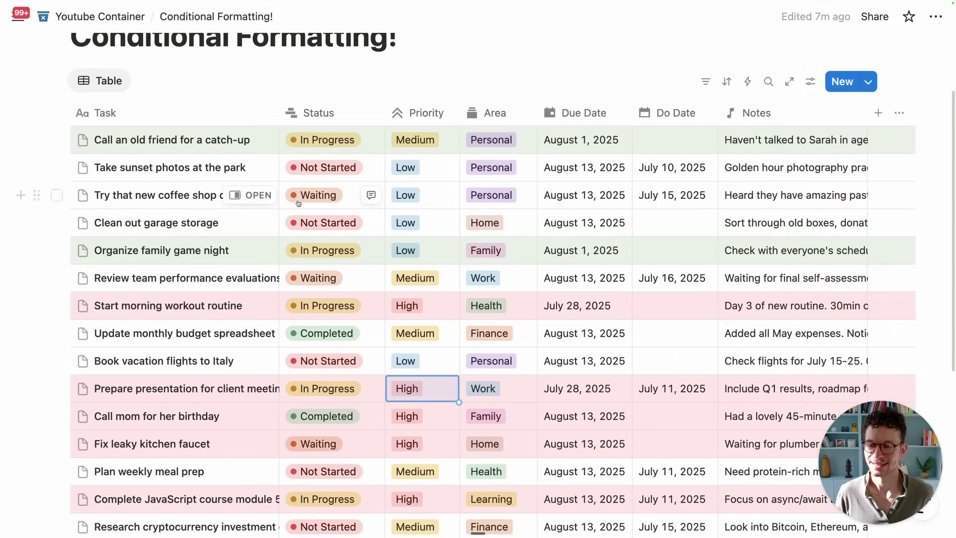
scroll(295, 177, down, 5)
Set the catch-up call task's Priority to High.
scroll(295, 176, down, 3)
scroll(349, 299, up, 10)
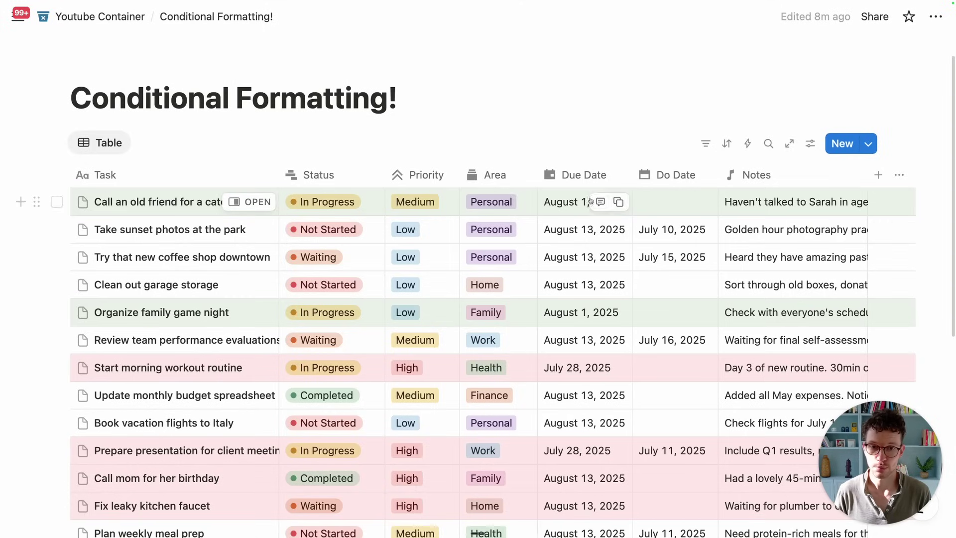
click(430, 204)
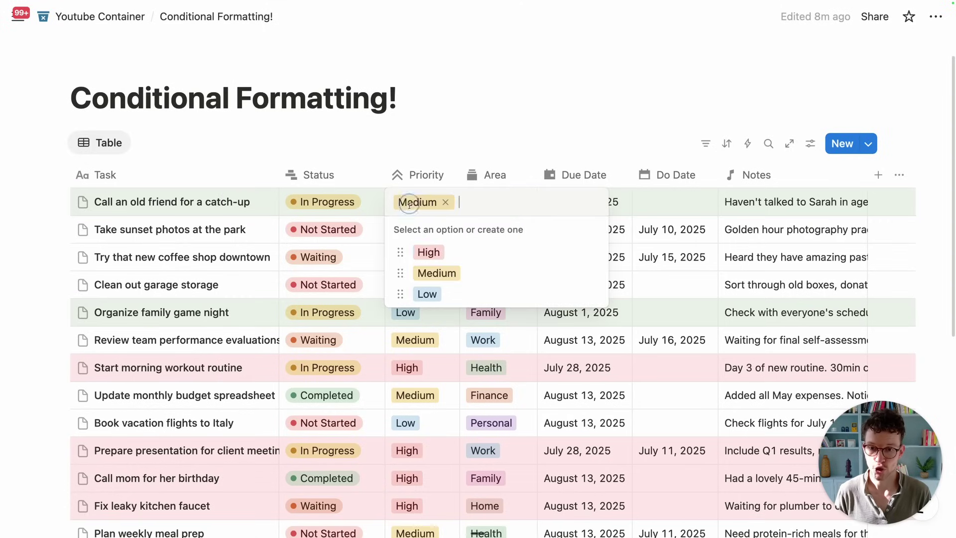
click(418, 253)
Drag the this-week Start date color rule above the Priority is High rule.
click(810, 143)
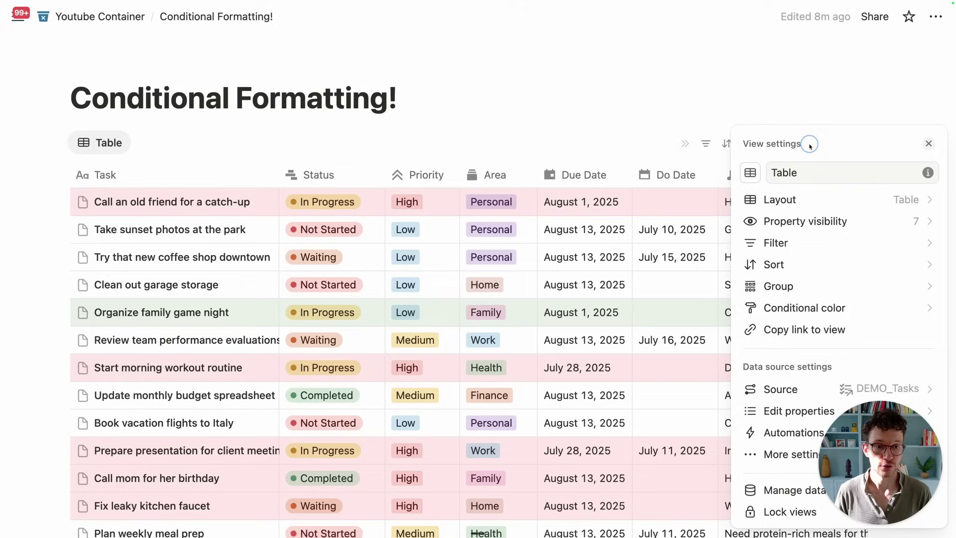
click(795, 308)
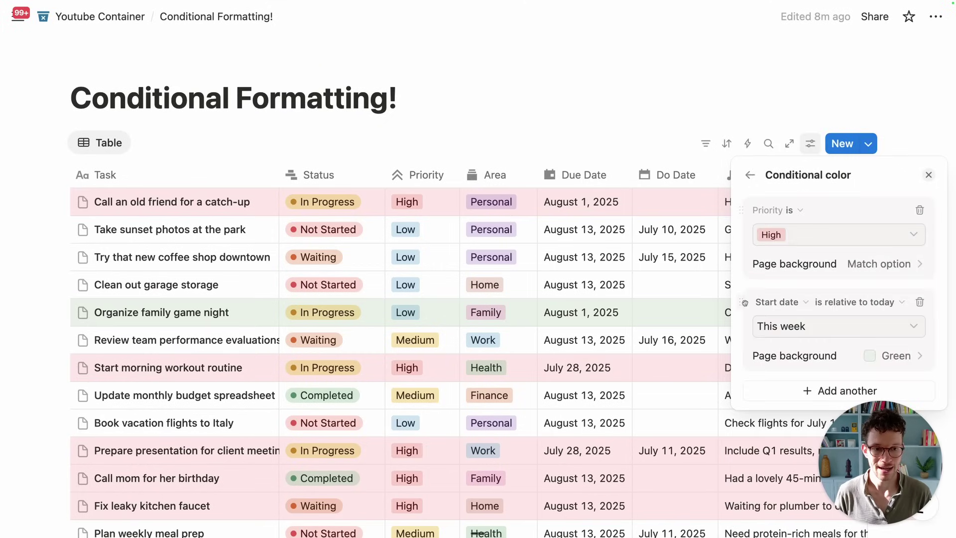
drag(741, 302, 765, 229)
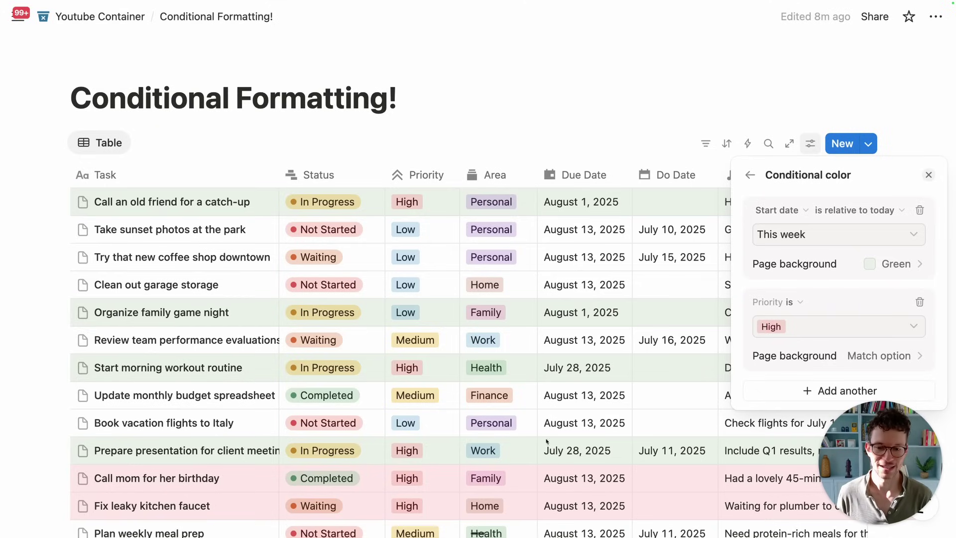
Add a new green Due Date color rule with condition 'is', leaving the date unset.
click(521, 131)
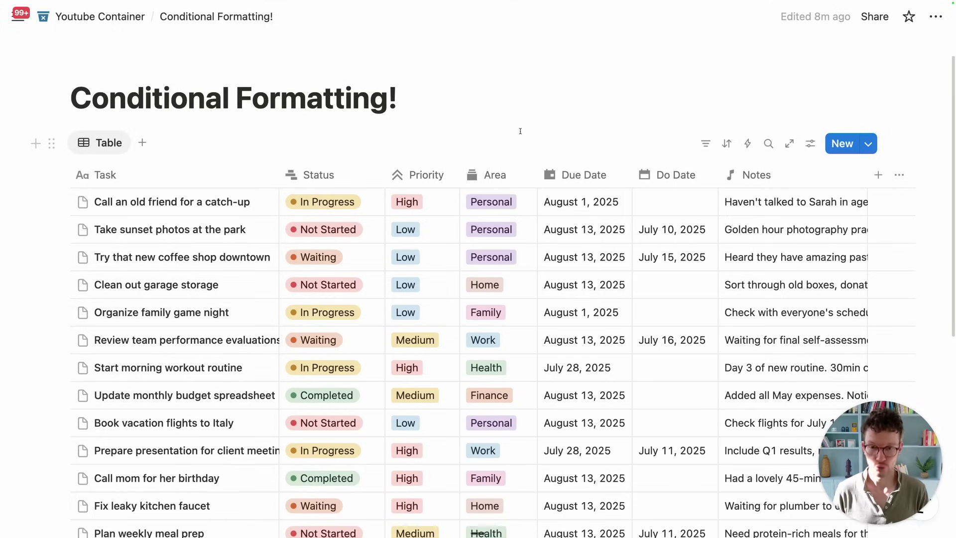
scroll(552, 130, down, 1)
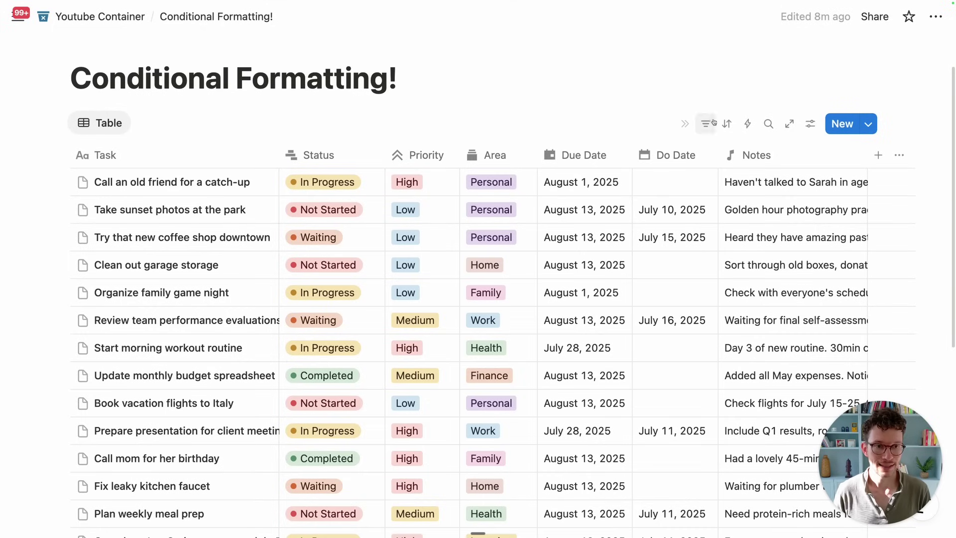
click(810, 123)
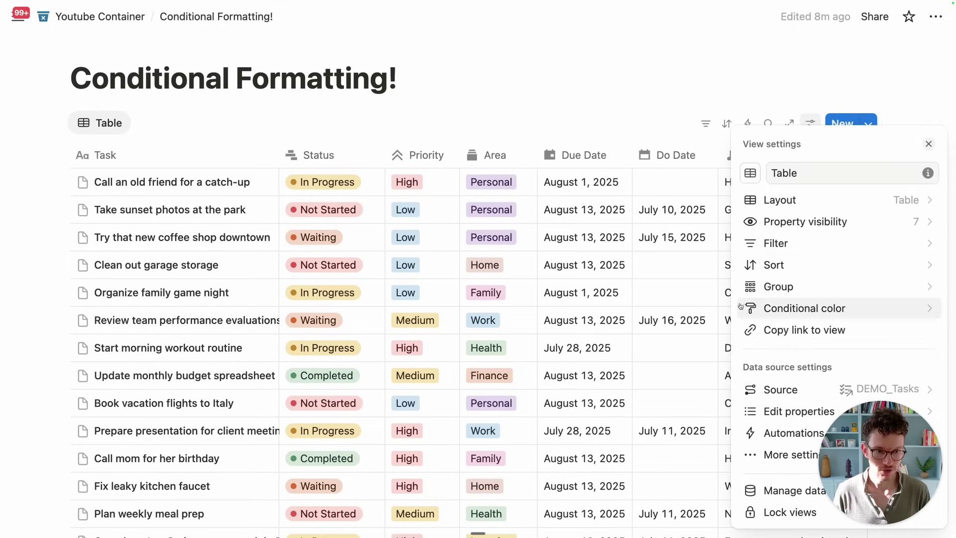
click(774, 308)
click(797, 341)
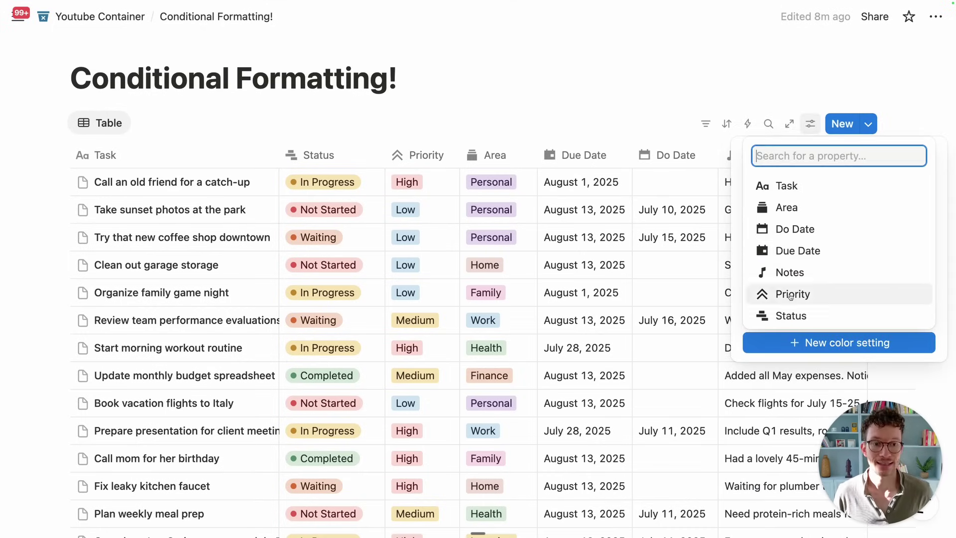
click(792, 251)
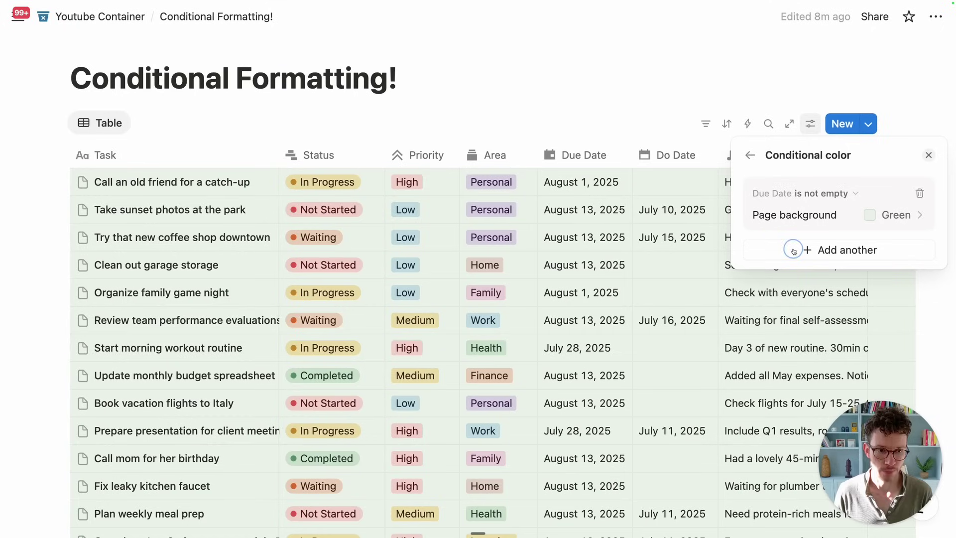
click(817, 195)
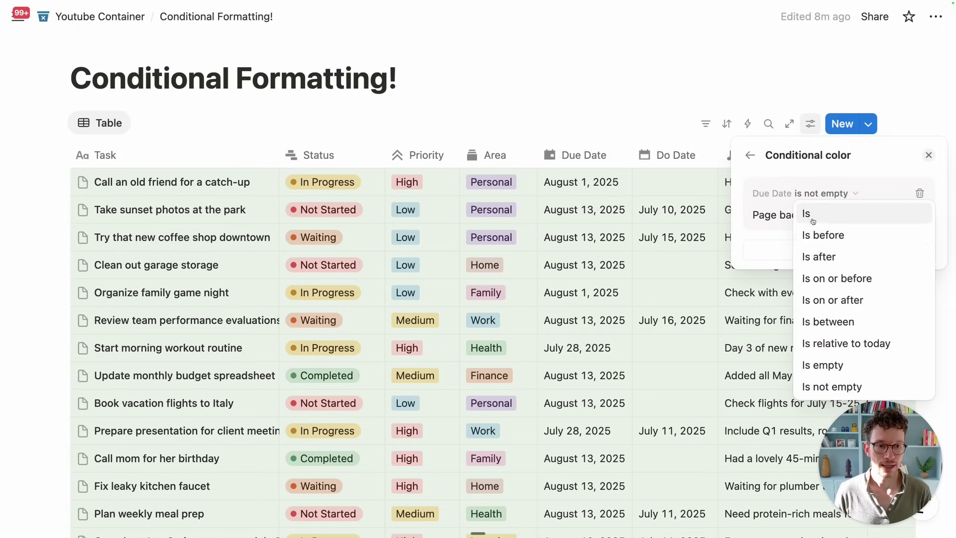
click(811, 214)
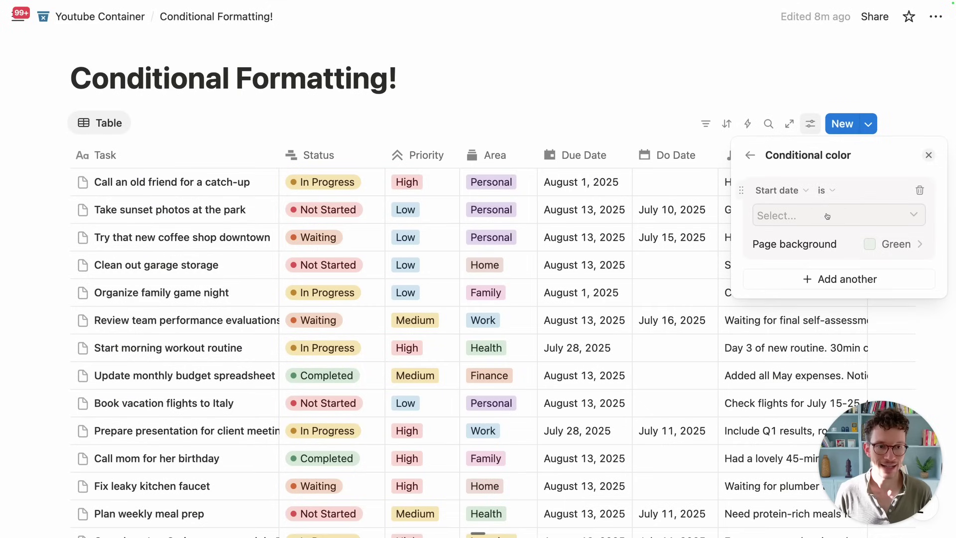
click(826, 216)
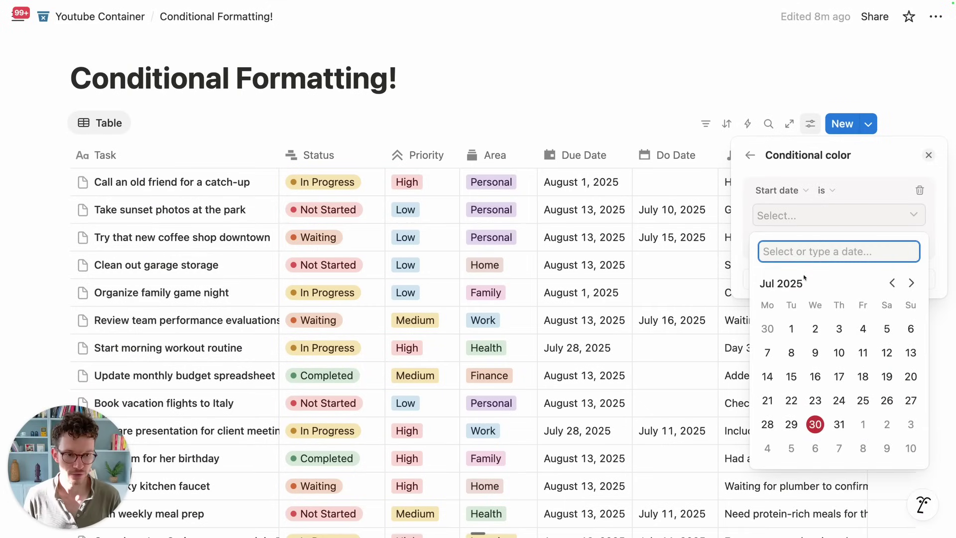
key(Escape)
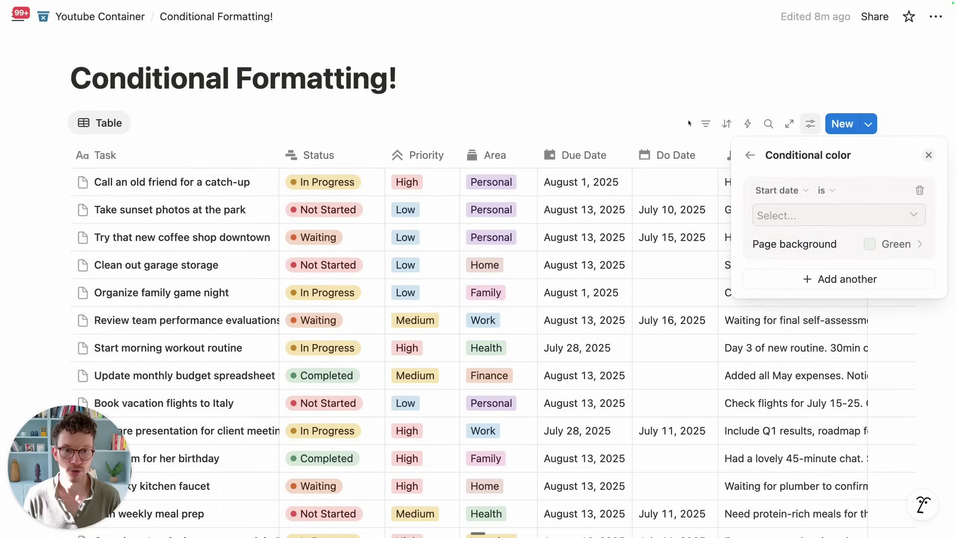
Add a Due Date filter set to 'is Today', then delete that filter.
key(Escape)
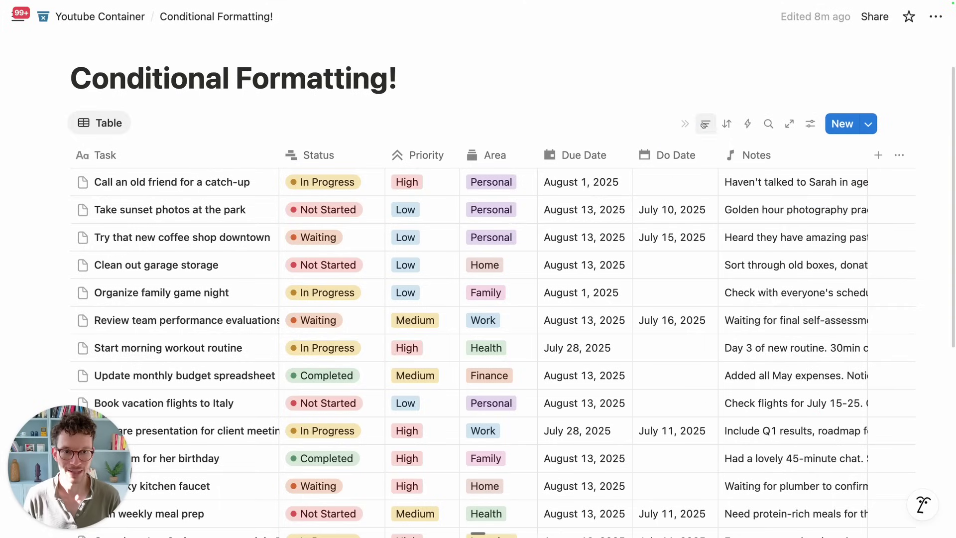
click(707, 124)
click(737, 251)
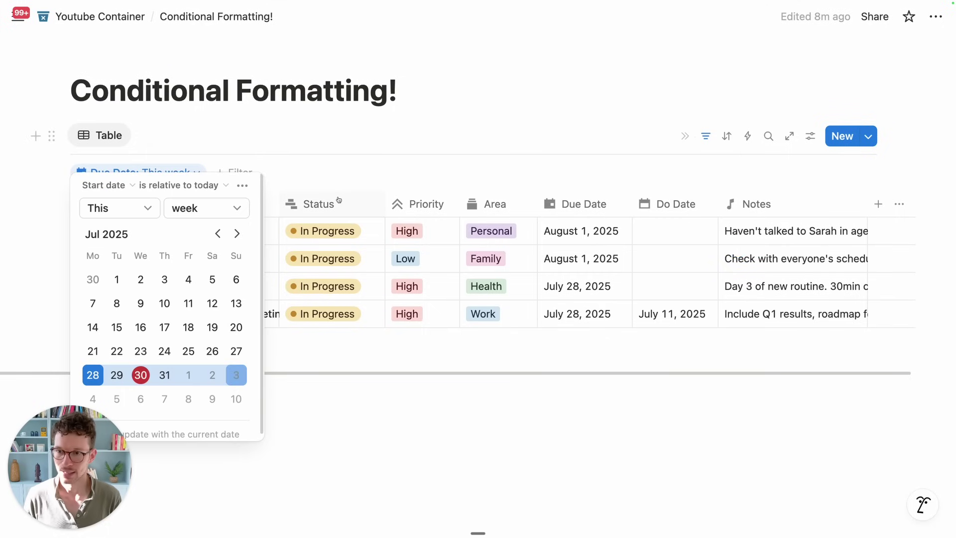
click(194, 187)
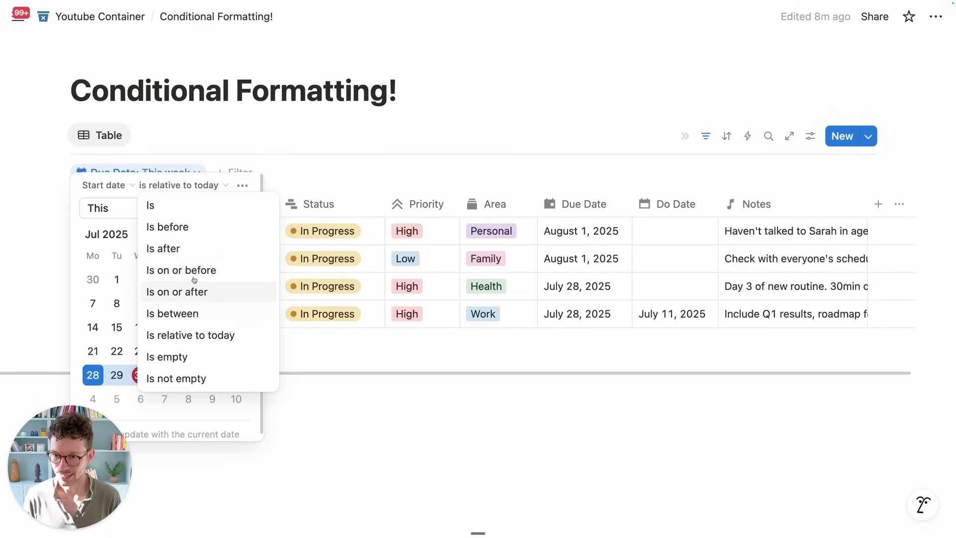
click(196, 209)
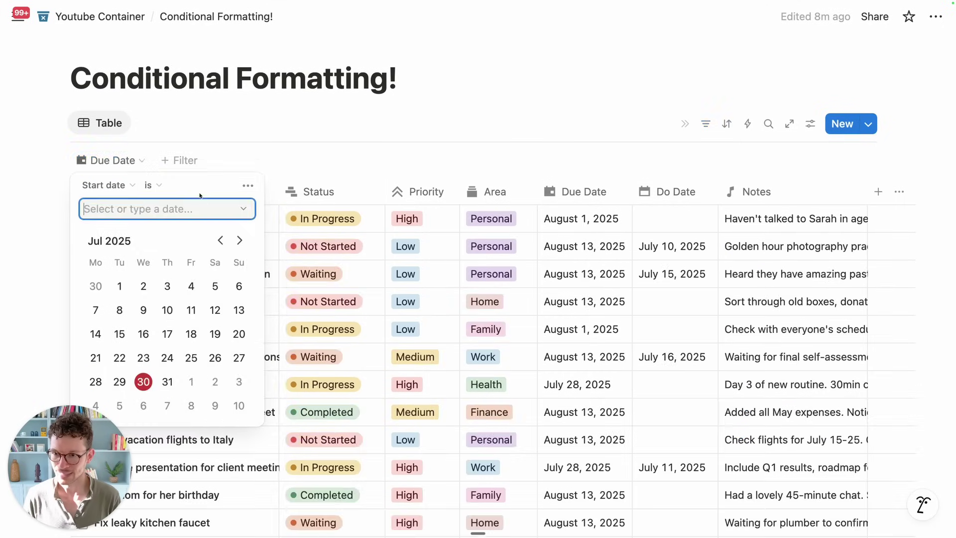
click(244, 209)
click(164, 238)
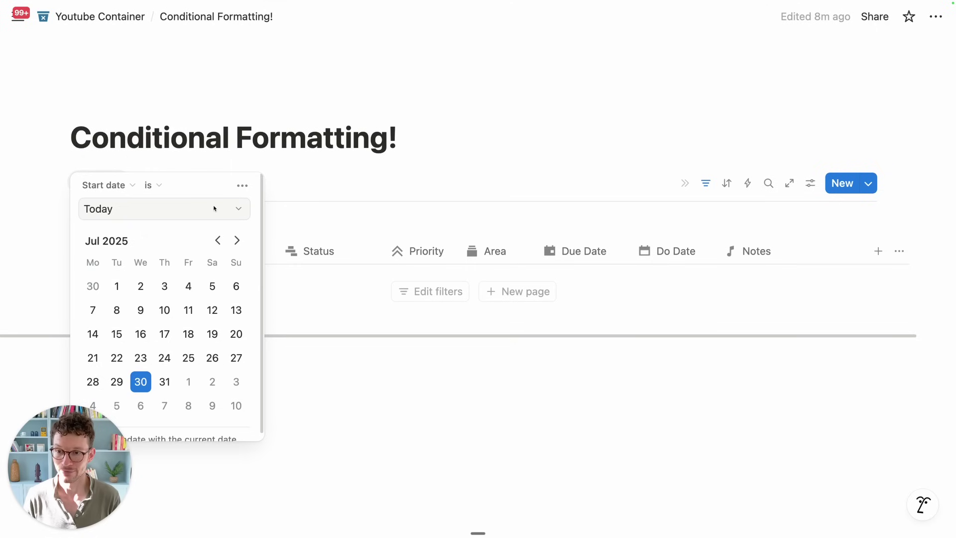
click(243, 186)
click(289, 191)
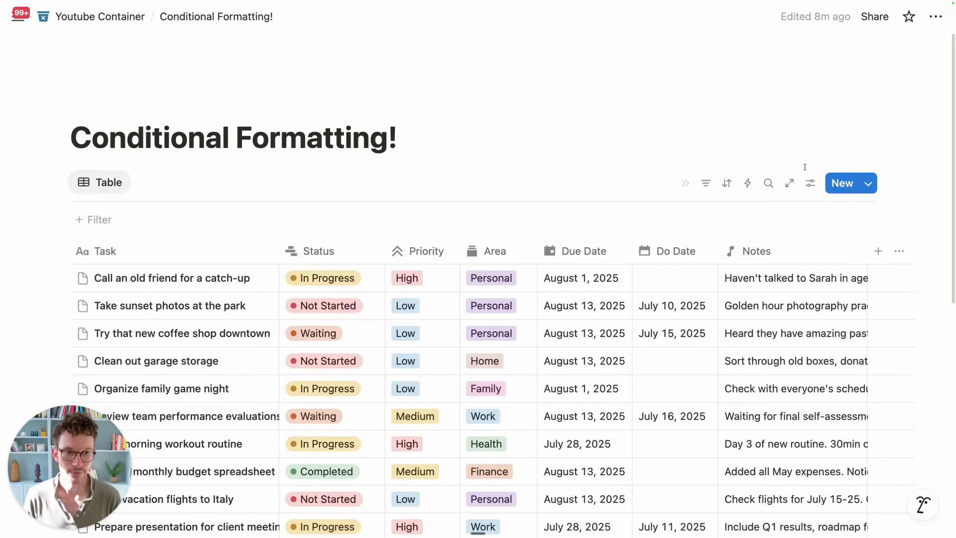
Keep Start date as the green rule's property and make it relative to today.
scroll(806, 181, down, 3)
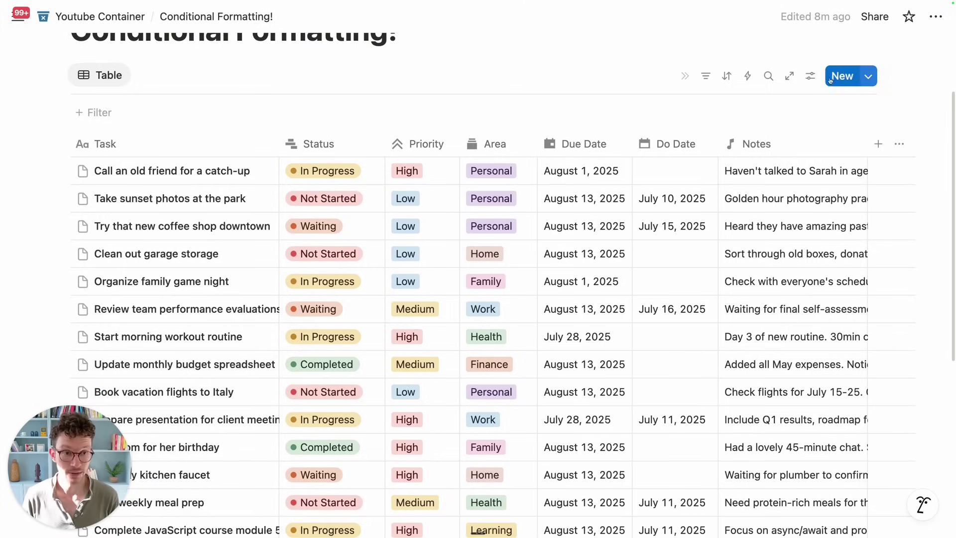
click(810, 76)
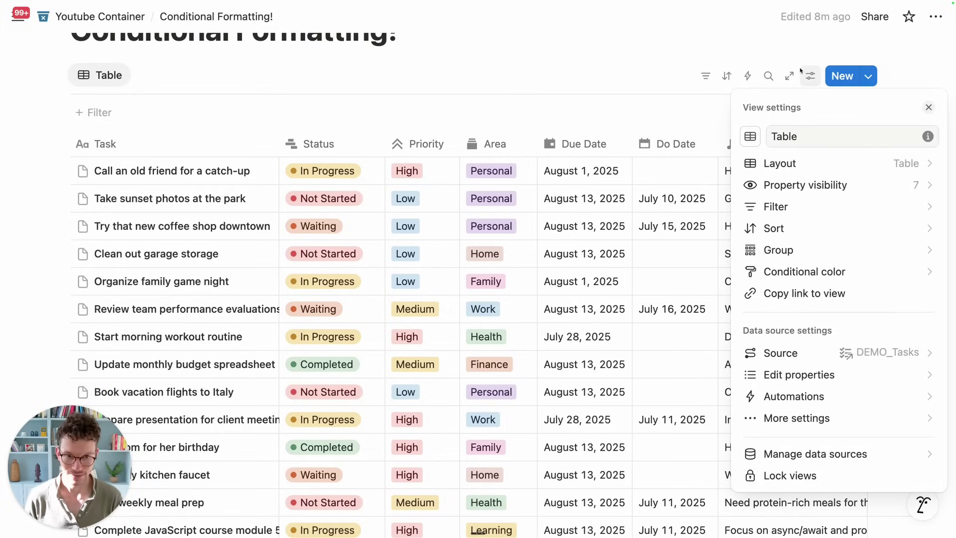
click(801, 280)
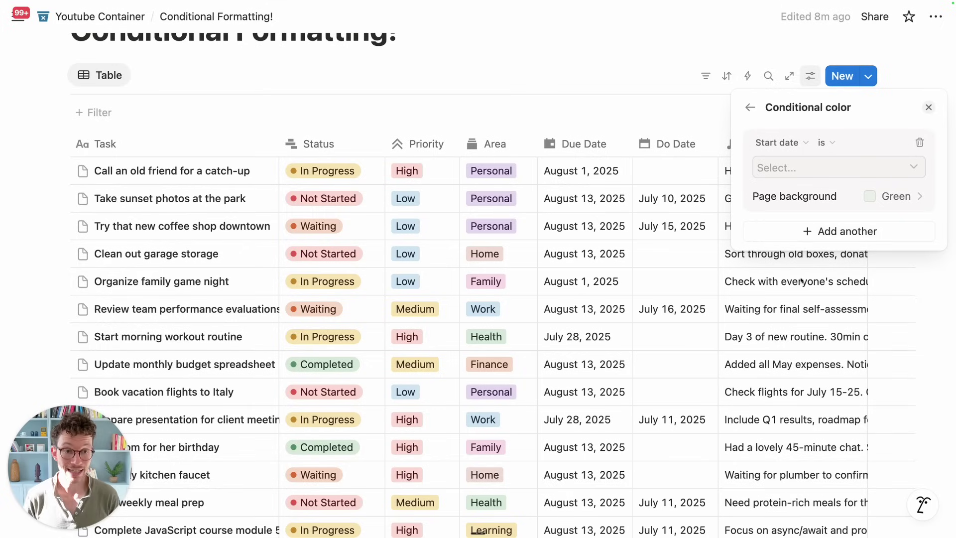
click(797, 142)
click(796, 158)
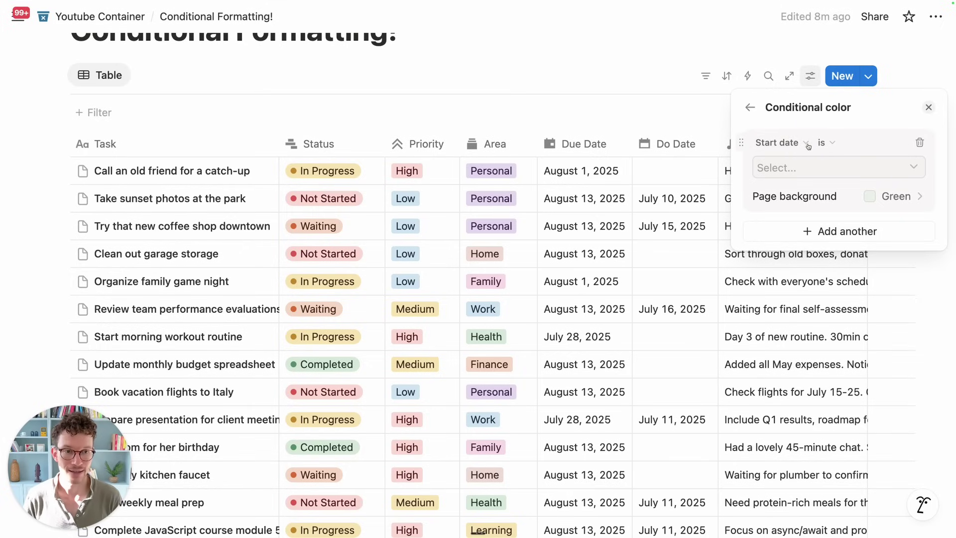
click(807, 169)
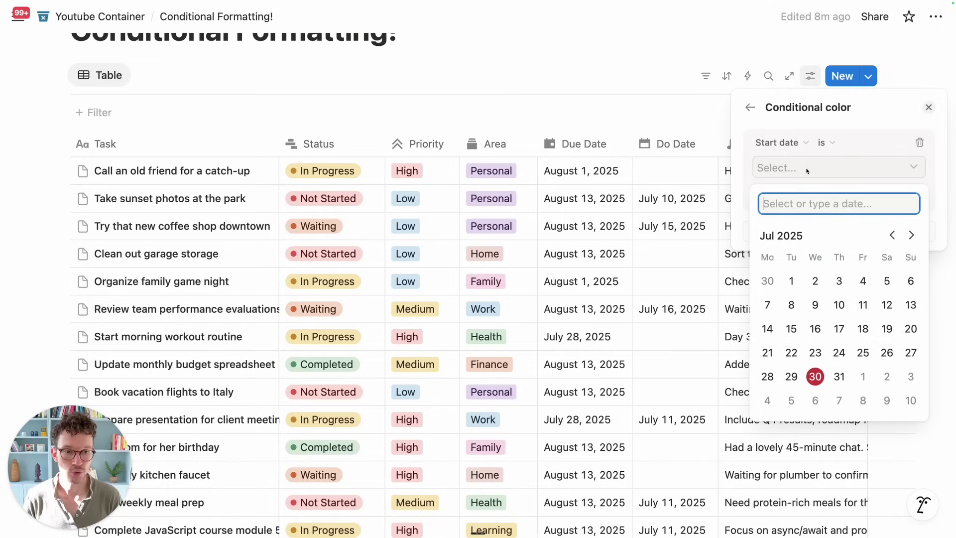
click(822, 142)
click(822, 142)
click(864, 292)
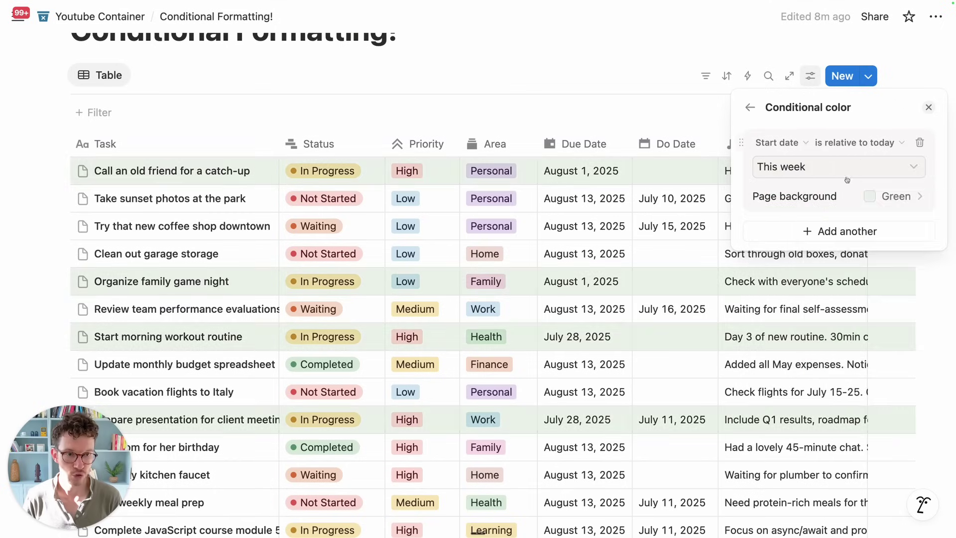
Set the rule's relative range to the past 5 years and close the colour settings.
click(829, 172)
click(820, 205)
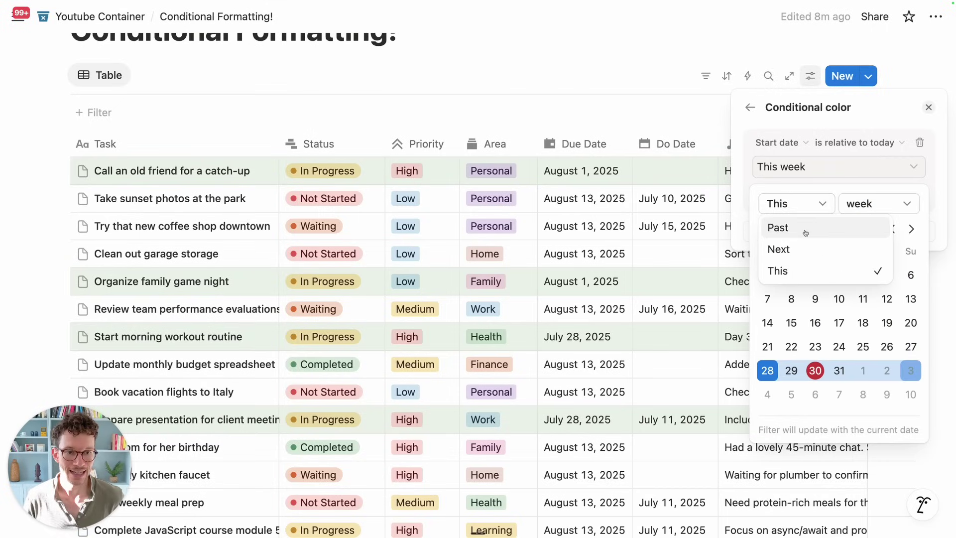
click(806, 229)
click(891, 203)
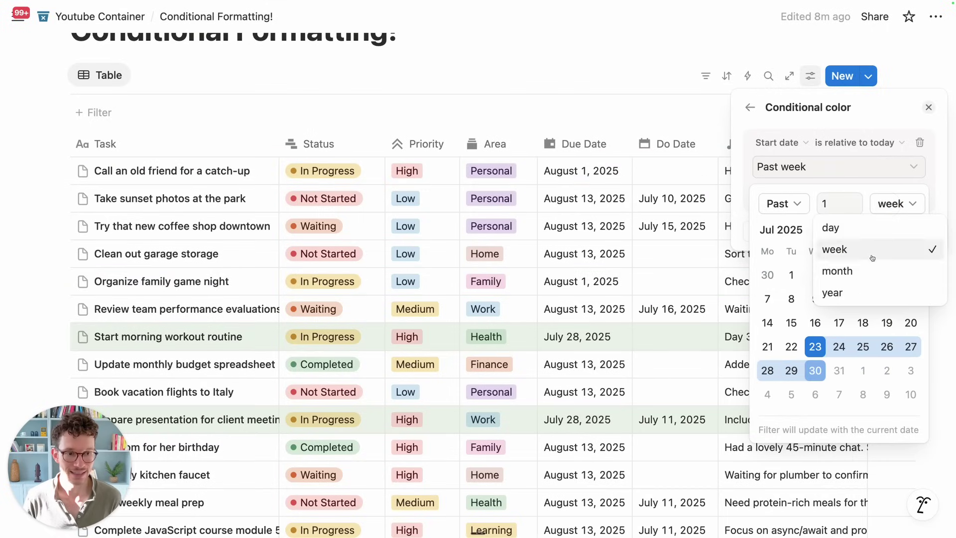
click(848, 294)
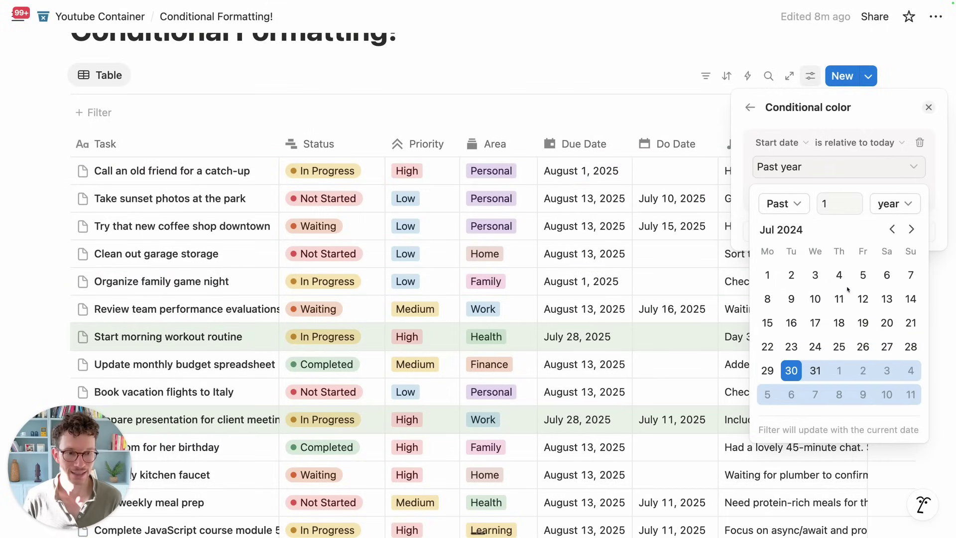
click(828, 205)
click(824, 206)
text(5)
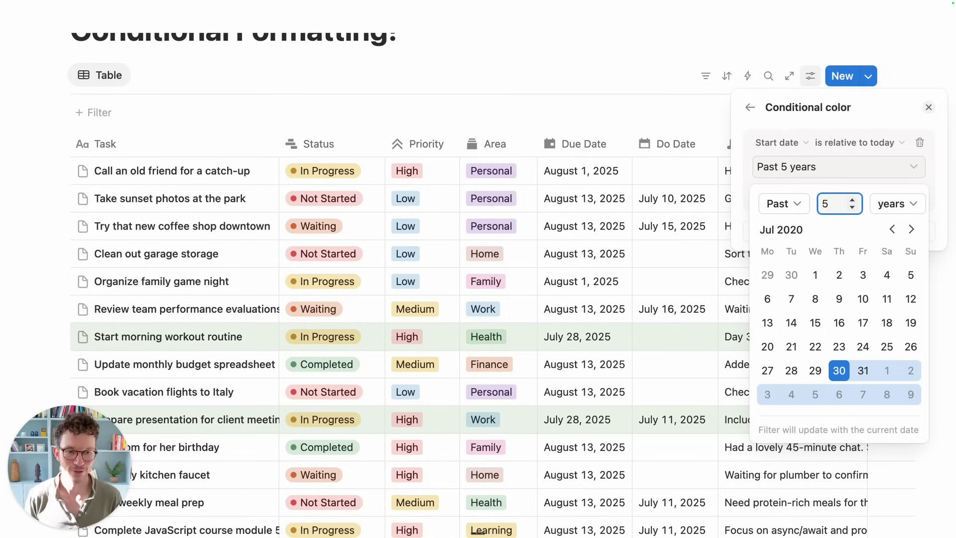
key(Return)
click(632, 103)
scroll(555, 203, down, 1)
scroll(555, 203, down, 3)
Check the green Start date 'Past 5 years' rule, close it, and hide the empty filter bar.
scroll(572, 234, up, 4)
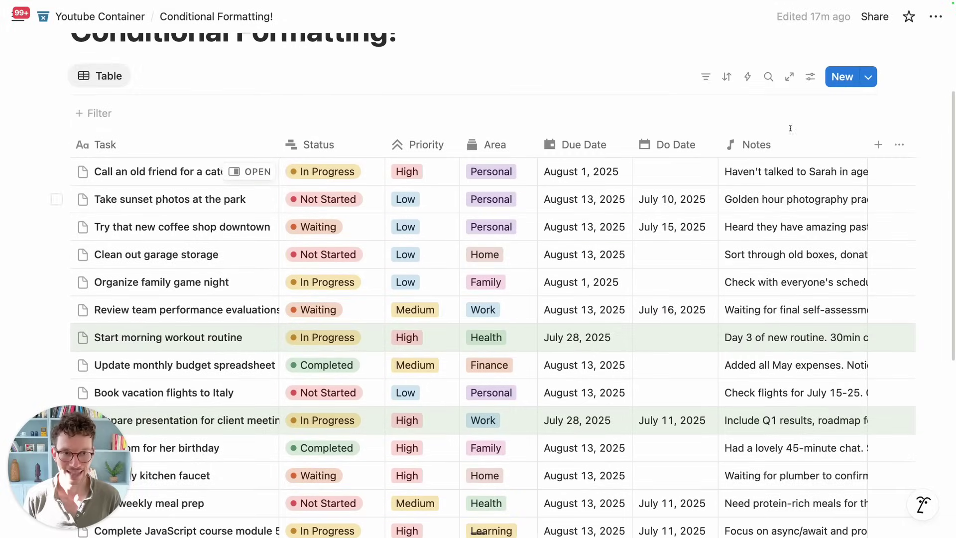
click(810, 78)
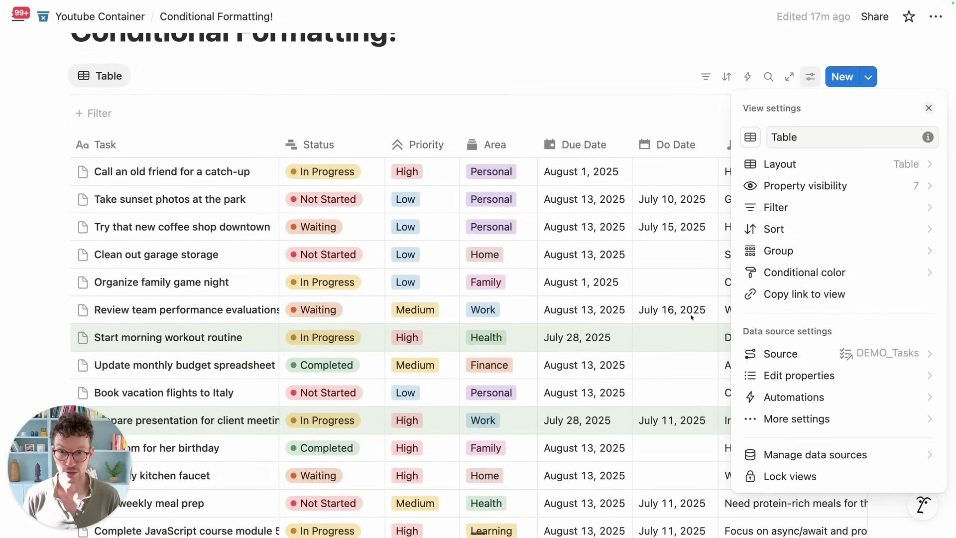
click(804, 273)
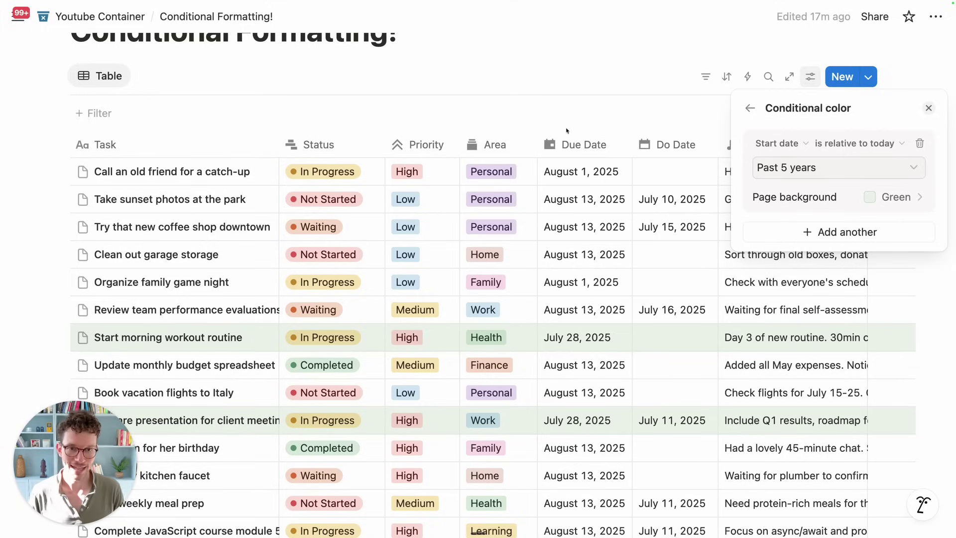
click(587, 107)
click(706, 76)
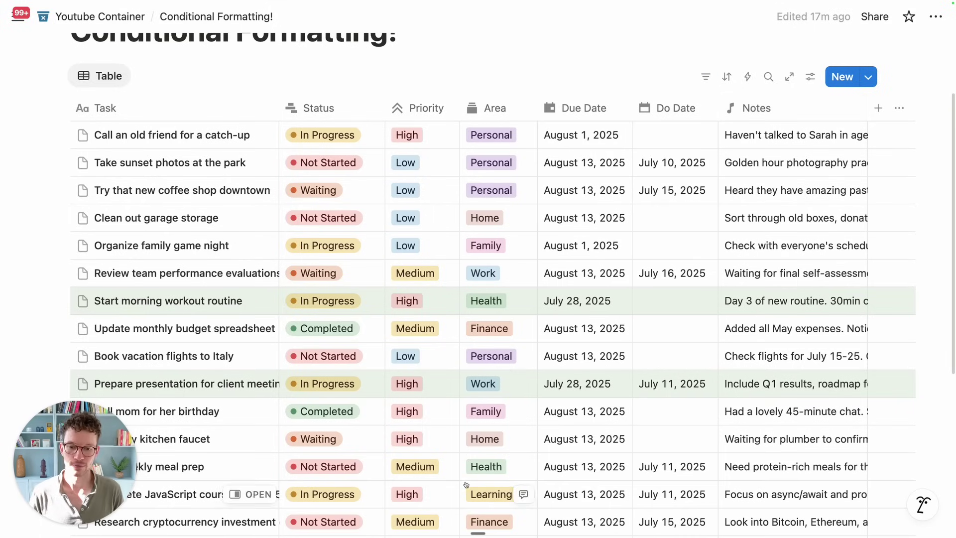
scroll(531, 297, up, 2)
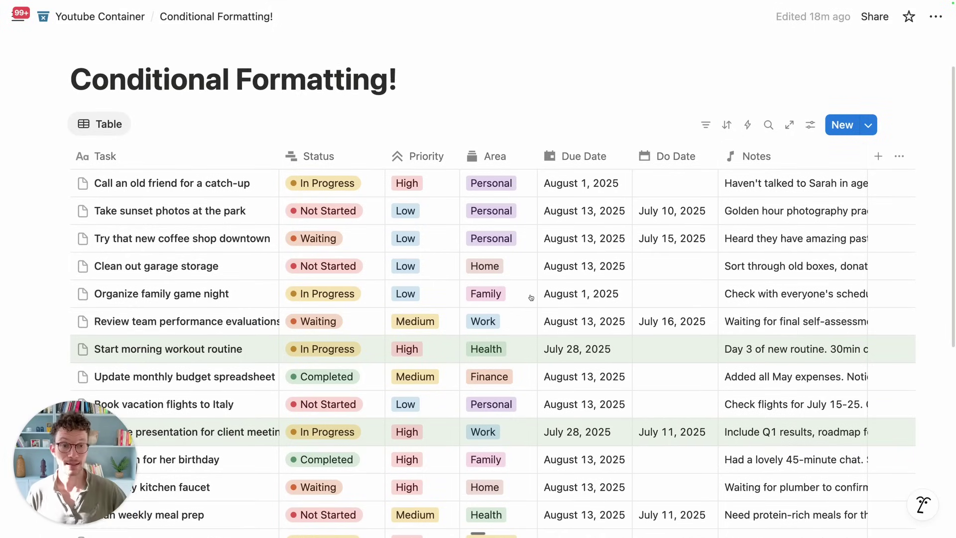
Add a Formula column and enter the condition Due Date > now().
scroll(531, 297, right, 2)
click(840, 156)
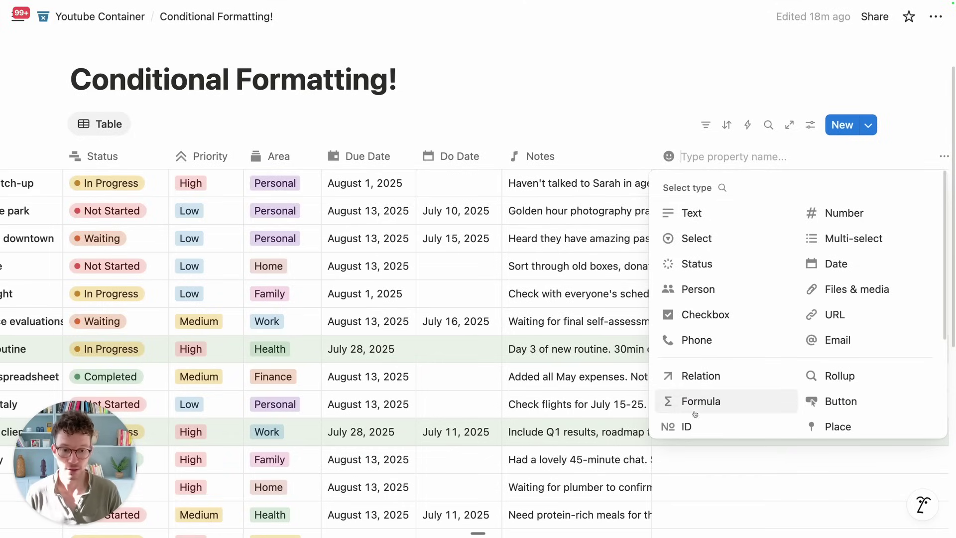
click(696, 412)
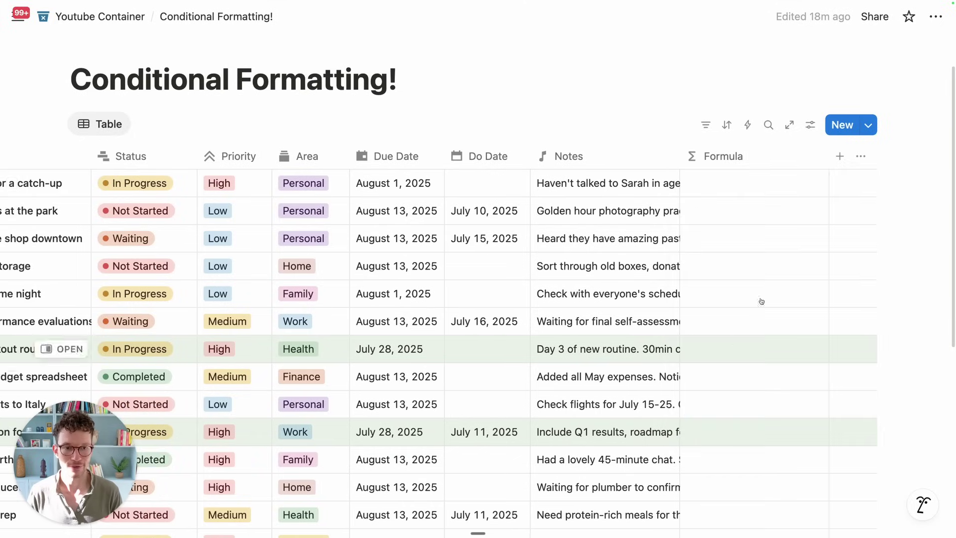
click(749, 183)
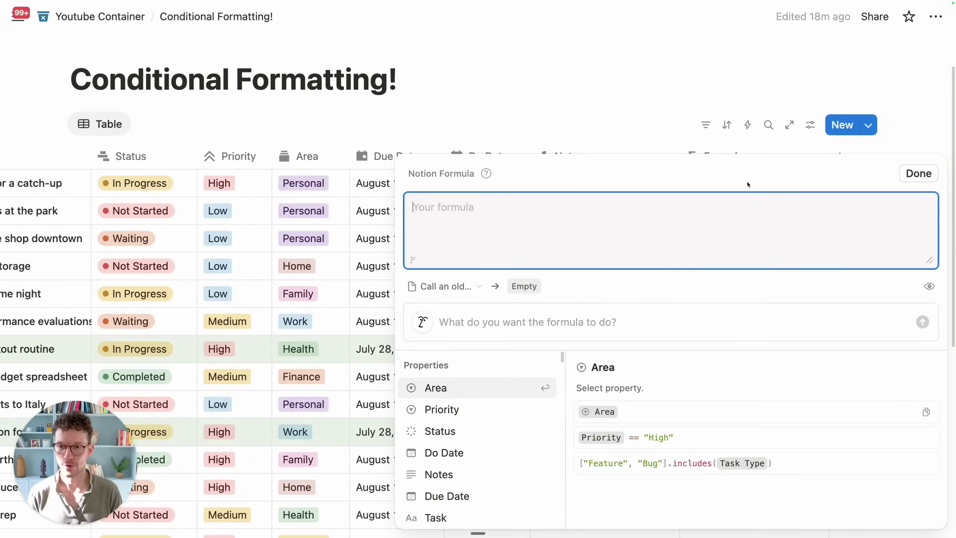
text(due)
key(Return)
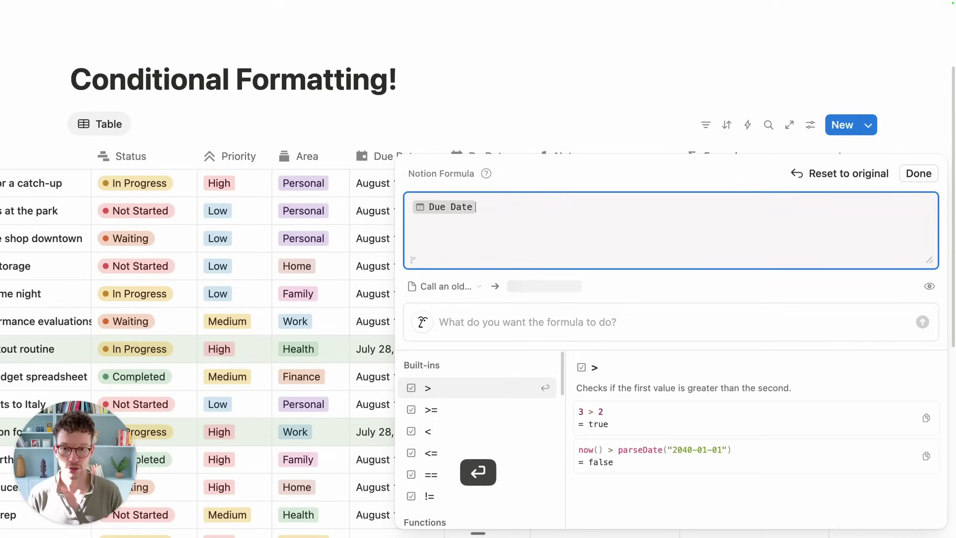
text(>nop)
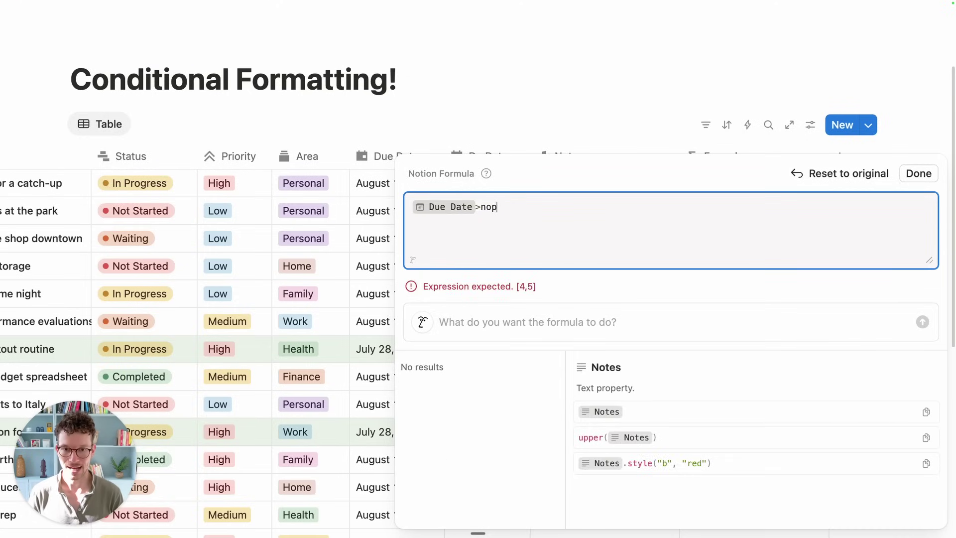
key(BackSpace)
text(w())
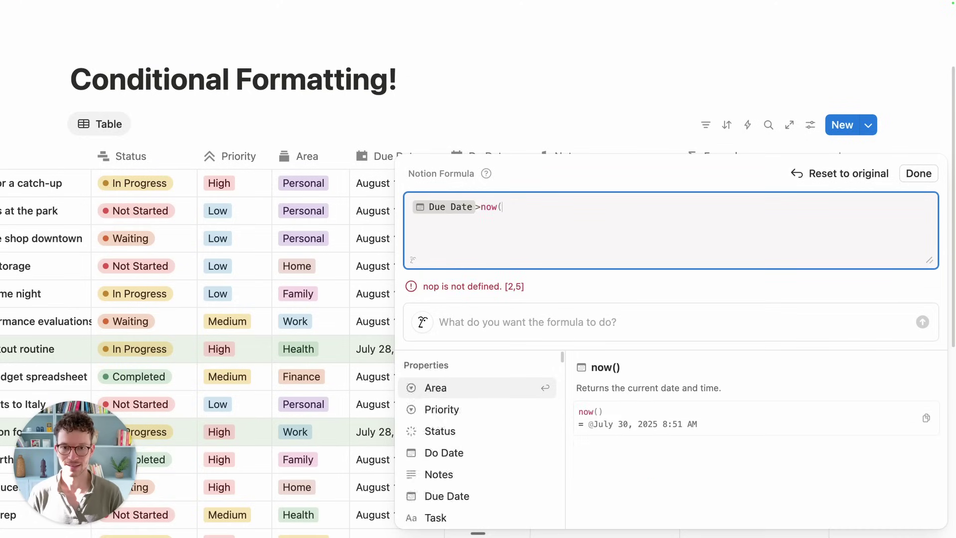
Wrap it in and() with Priority == "High" as a second condition and save the formula.
click(413, 206)
text(and()
key(shift+Return)
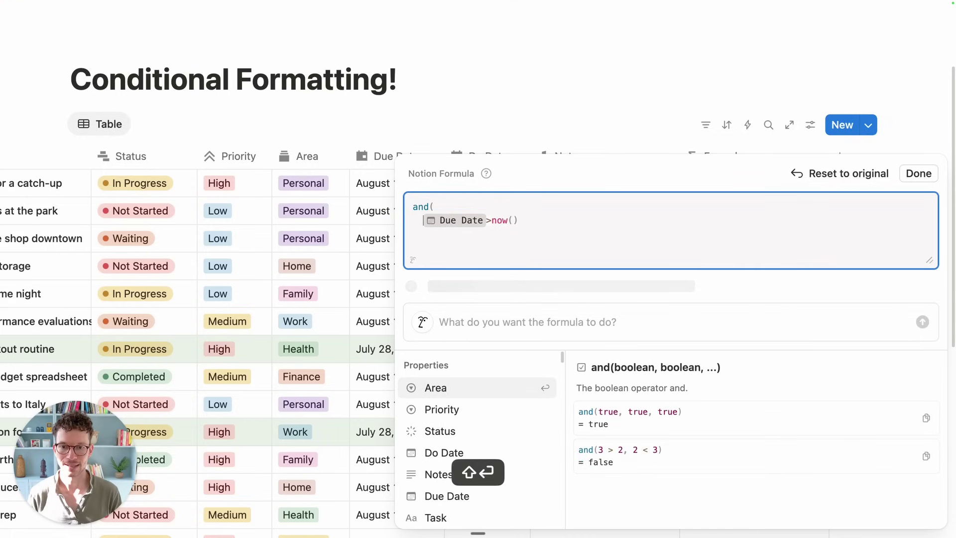
click(525, 223)
text(,)
key(shift+Return)
text(pri)
key(Return)
text(=="High")
key(shift+Return)
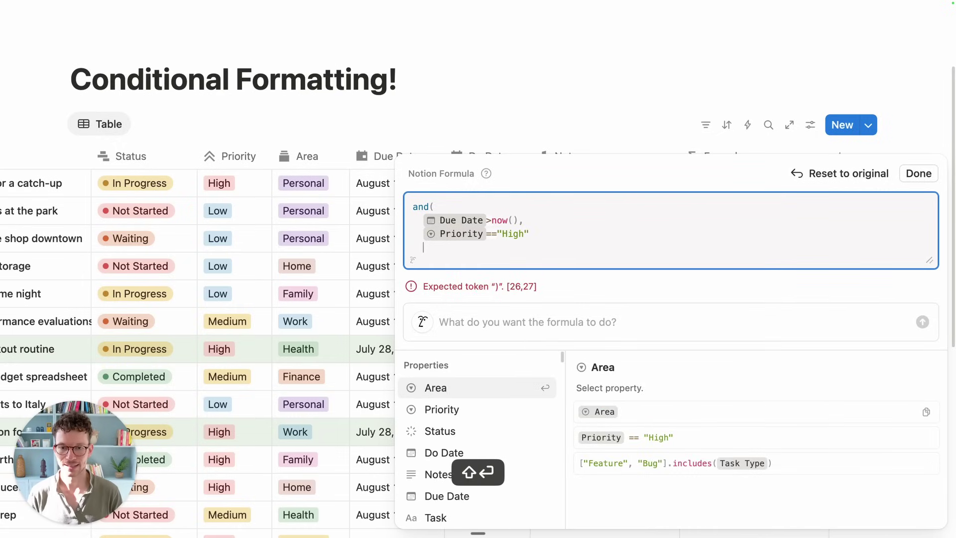
text())
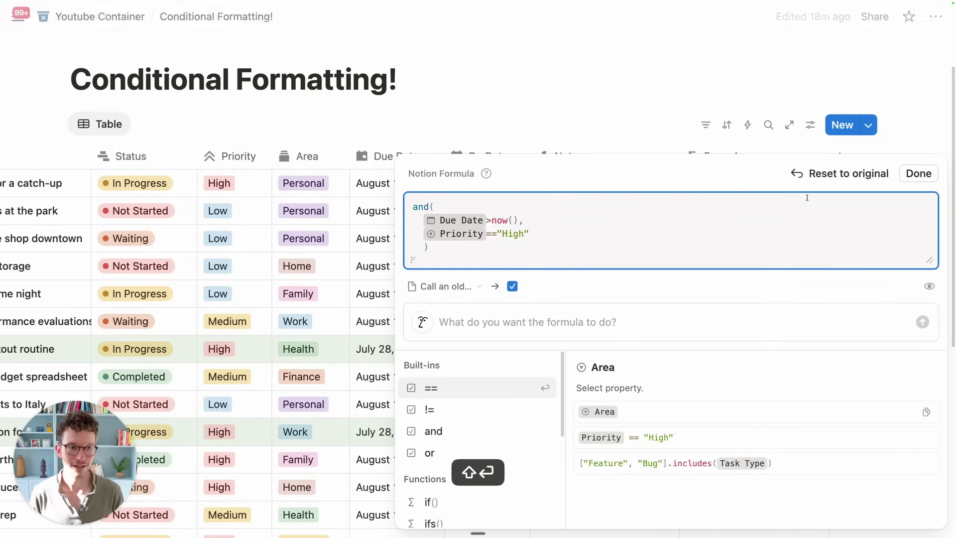
click(918, 173)
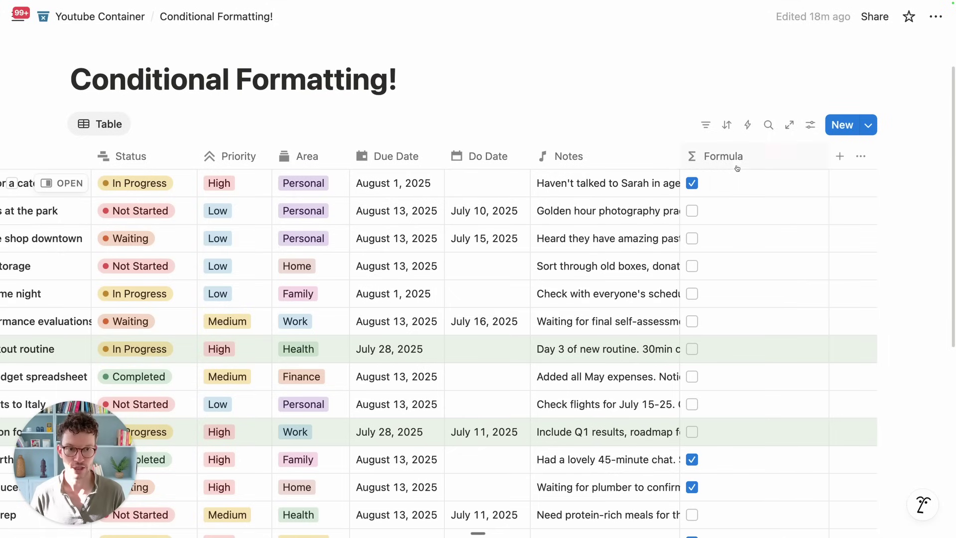
Delete the green Start date colour rule from the table's conditional colours.
click(810, 124)
click(801, 308)
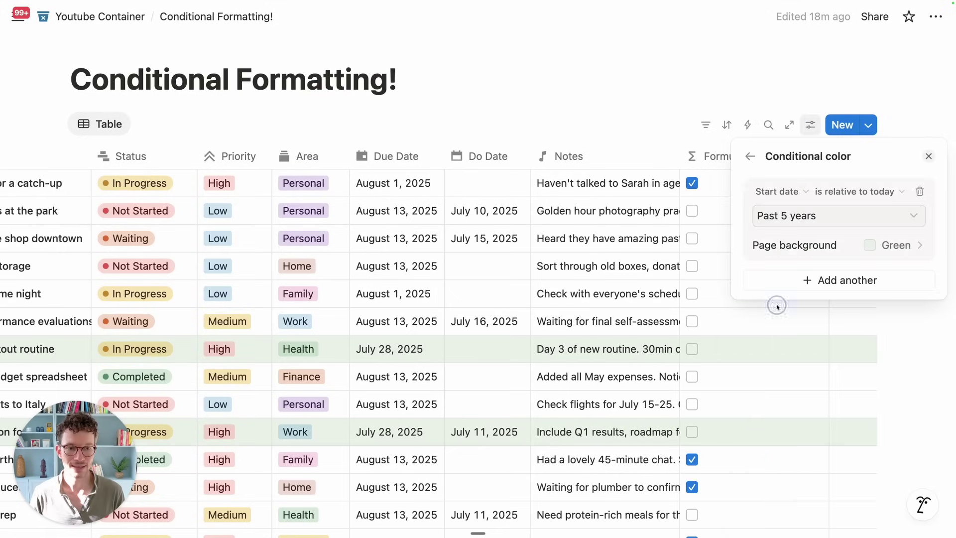
click(919, 191)
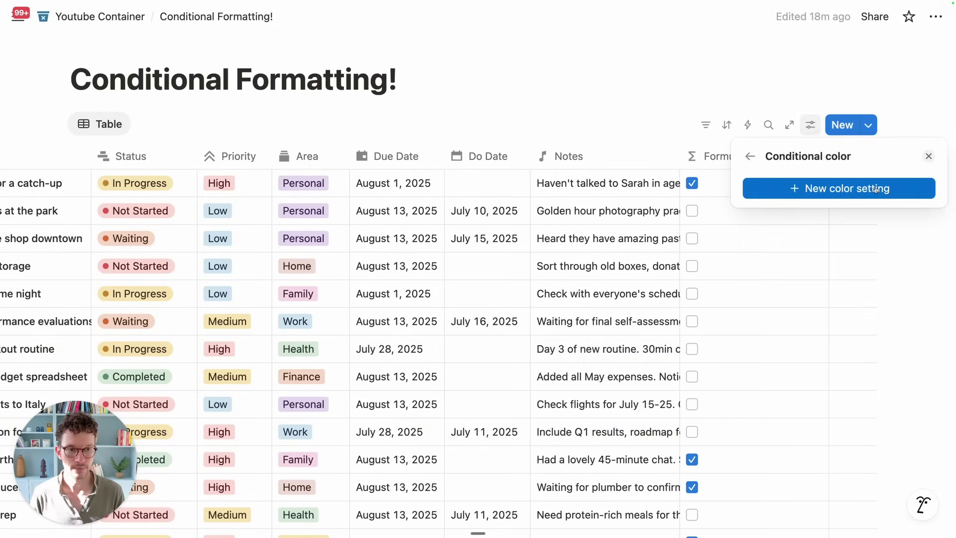
Start a new colour rule, search 'form', clear the search and cancel.
click(875, 189)
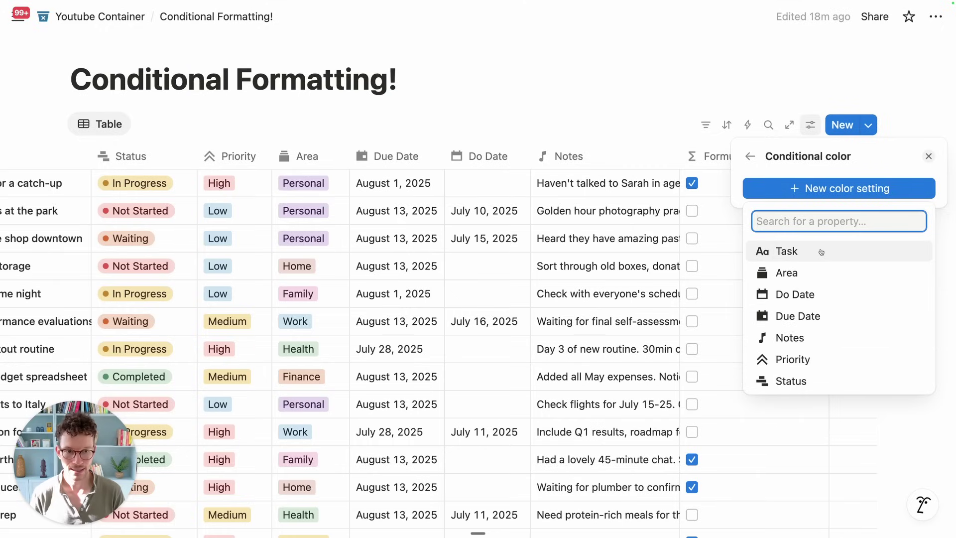
text(form)
key(super+a)
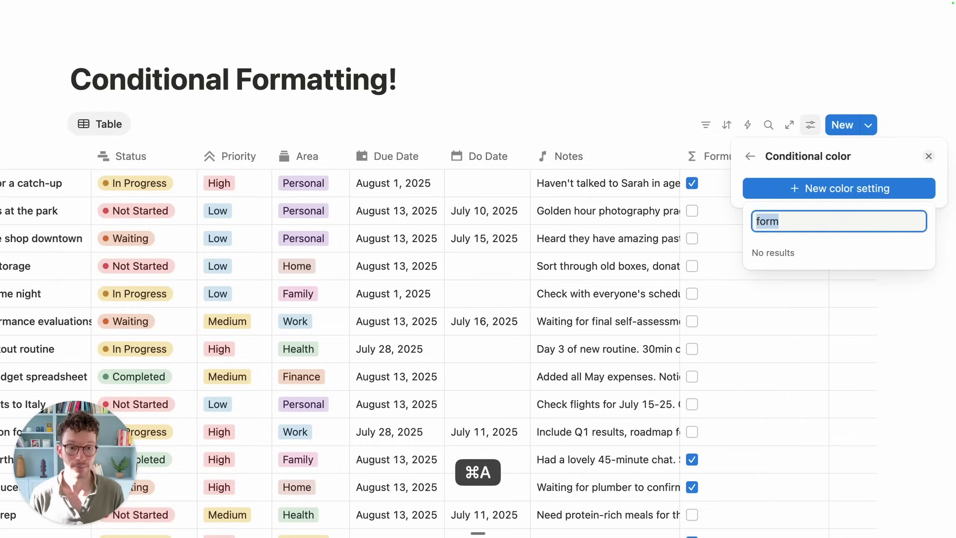
key(BackSpace)
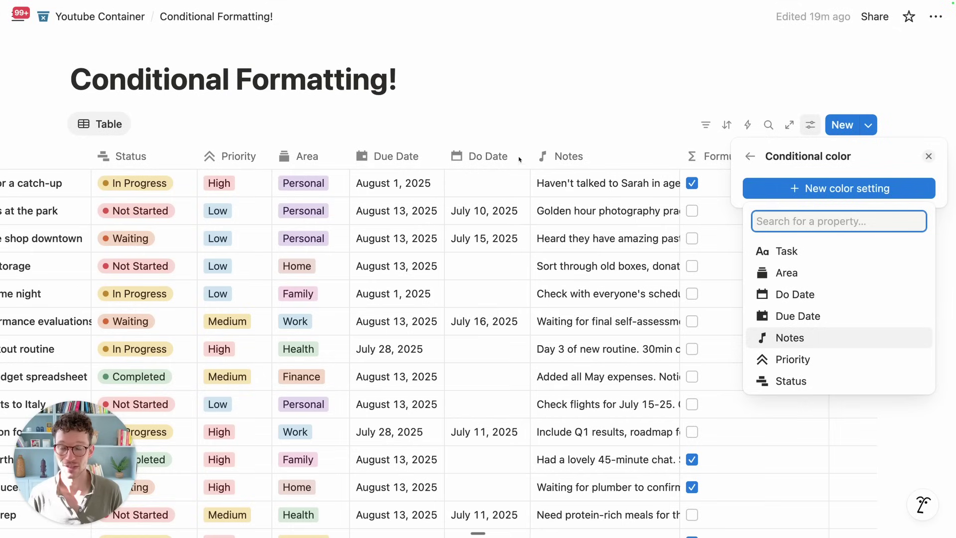
key(Escape)
key(Escape)
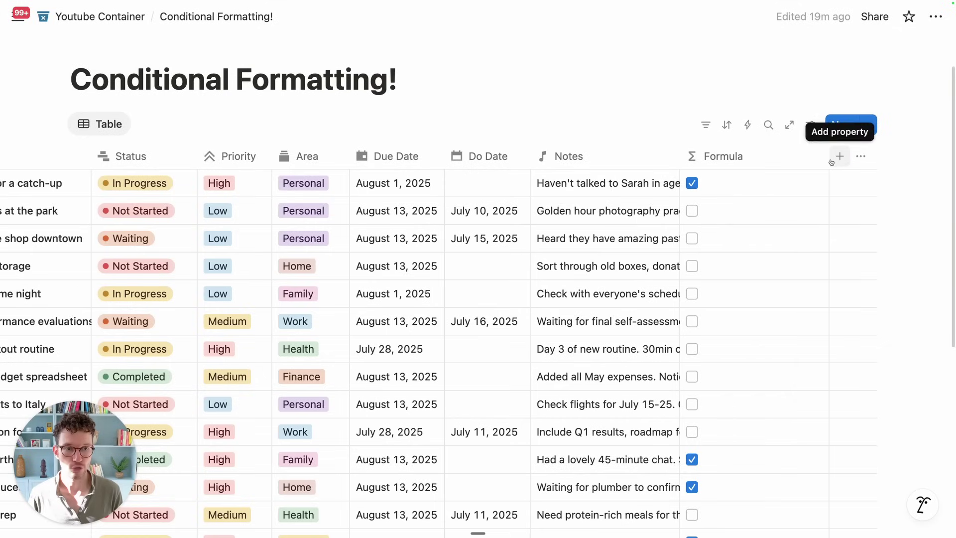
Check which properties are visible in the table view.
click(810, 125)
click(837, 218)
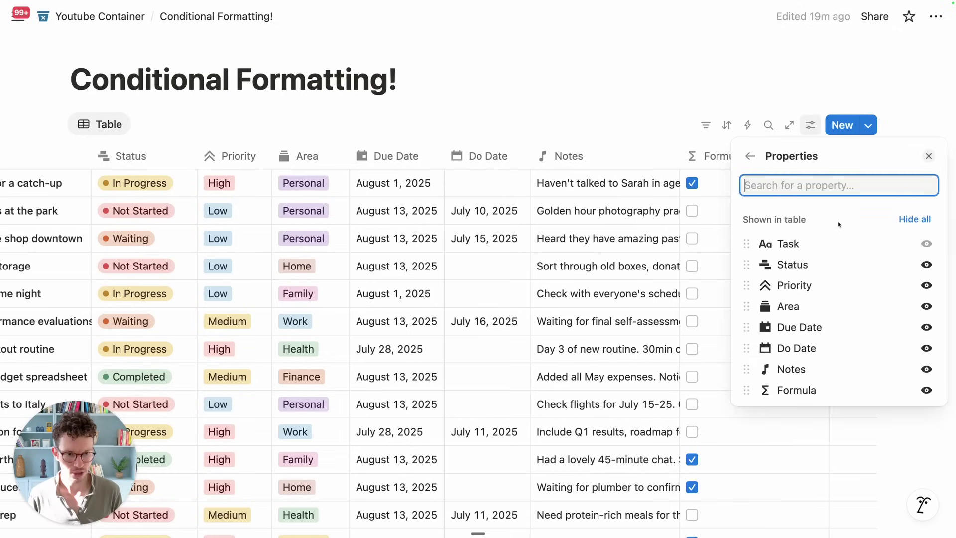
click(681, 134)
Add a two-way Relation property linked to the Whatsapp database.
click(841, 156)
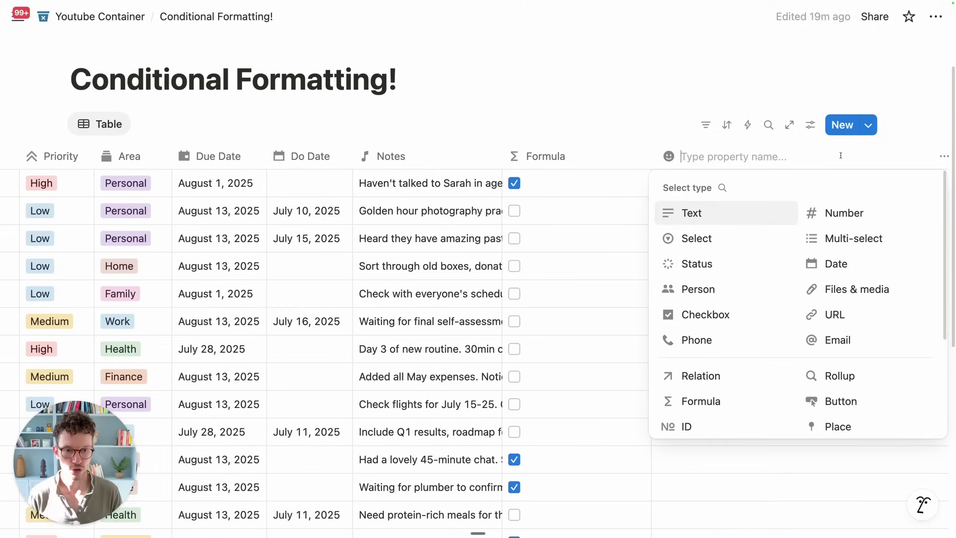
click(711, 376)
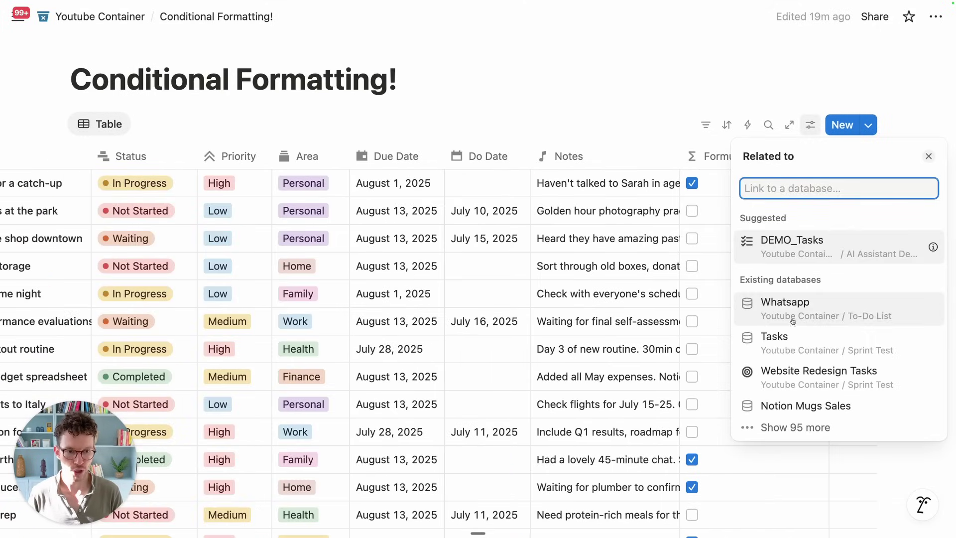
click(816, 311)
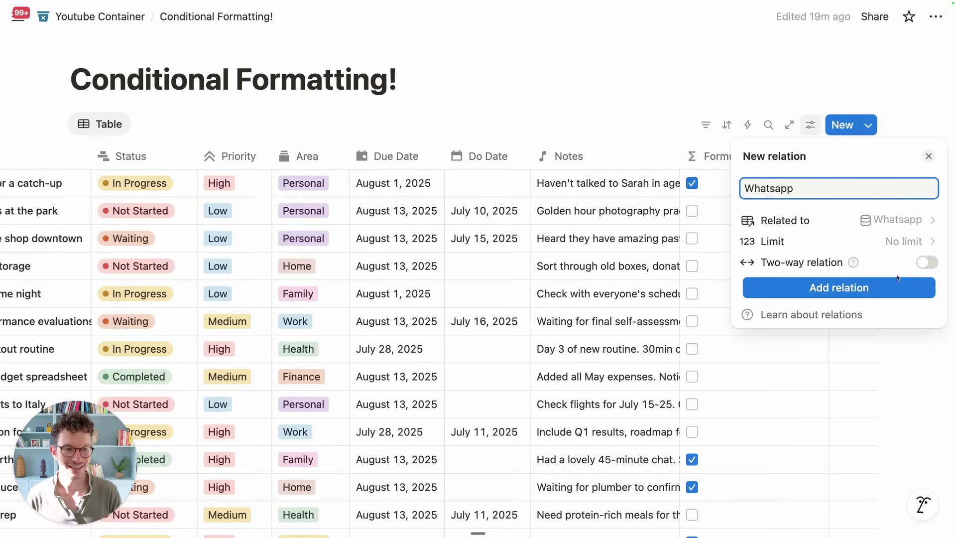
click(927, 262)
click(863, 344)
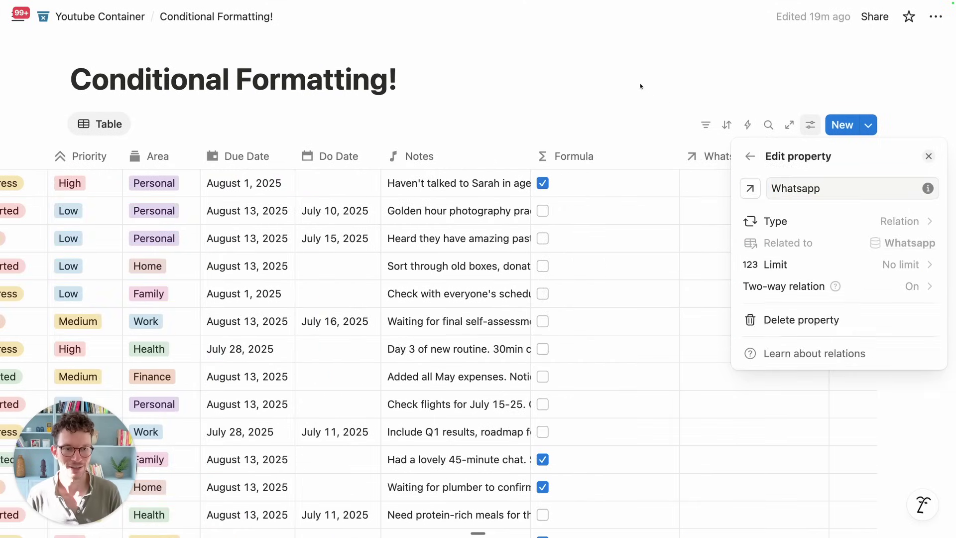
click(640, 85)
Open and close the blank new task, then dismiss an unfinished conditional colour rule.
click(842, 125)
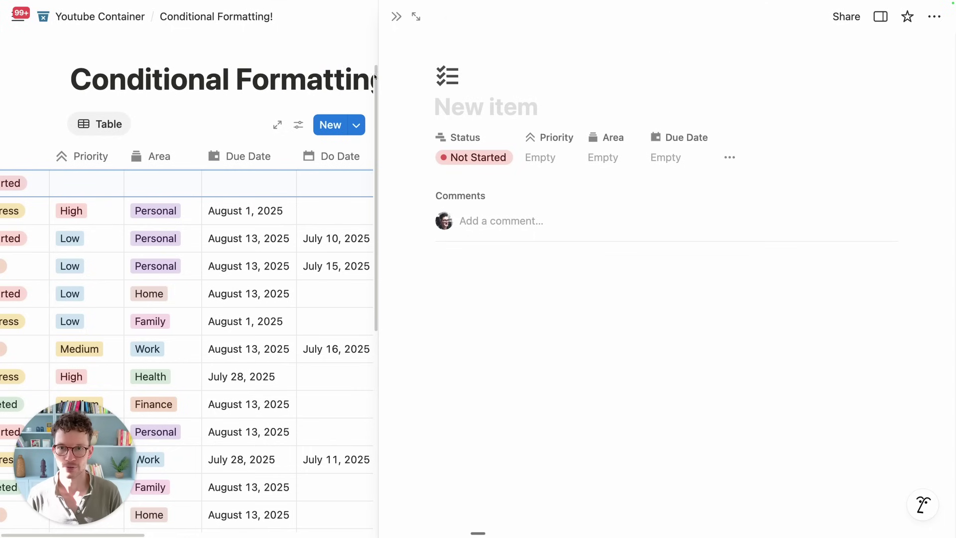
click(396, 17)
click(809, 124)
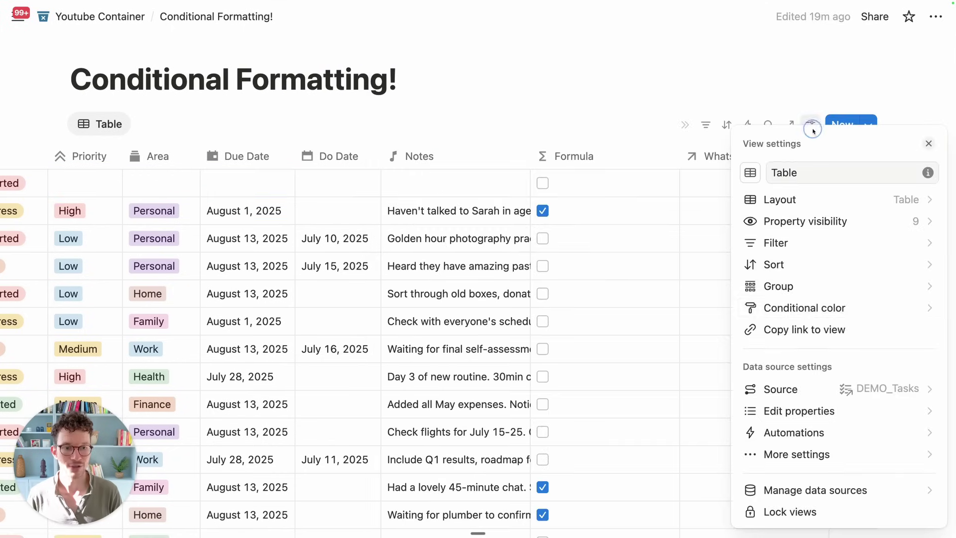
click(843, 307)
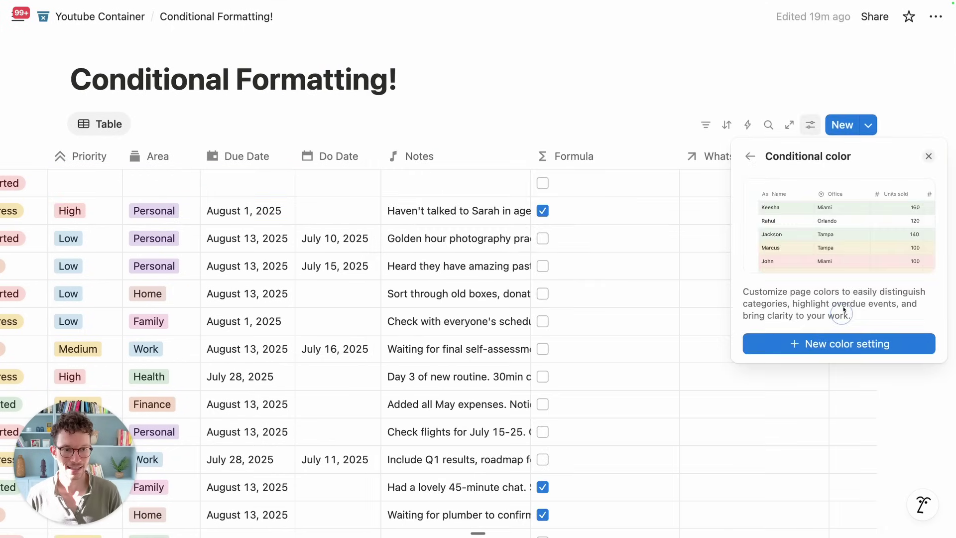
click(841, 343)
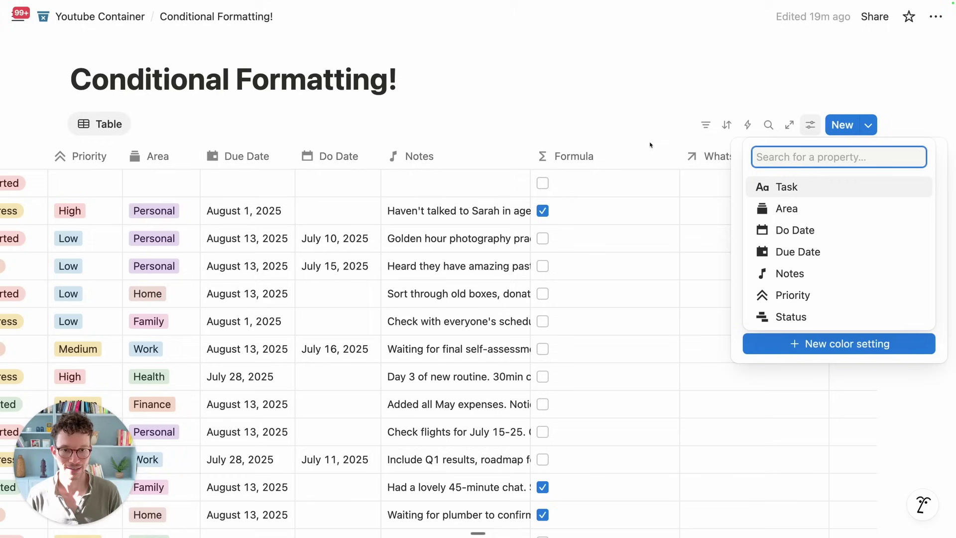
key(Escape)
key(Escape)
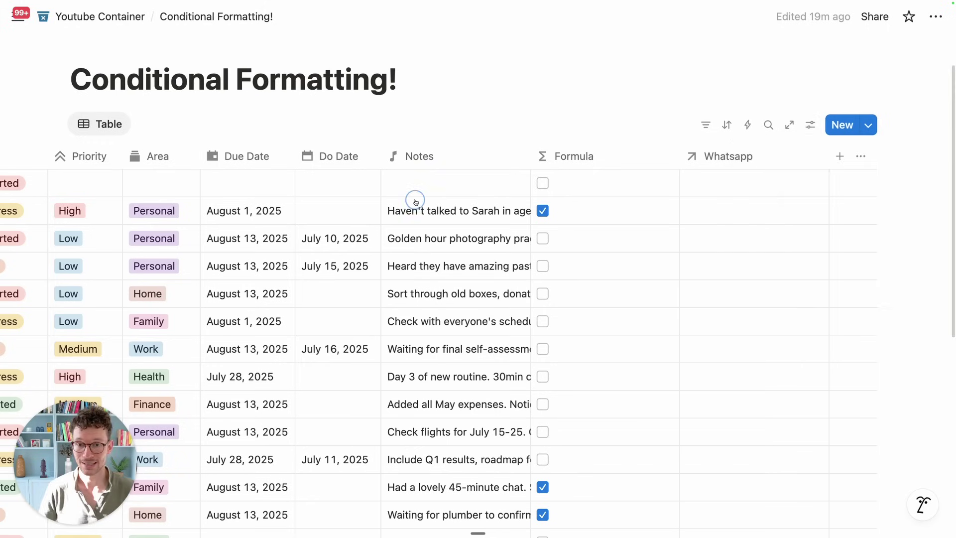
scroll(404, 204, left, 5)
scroll(394, 211, left, 3)
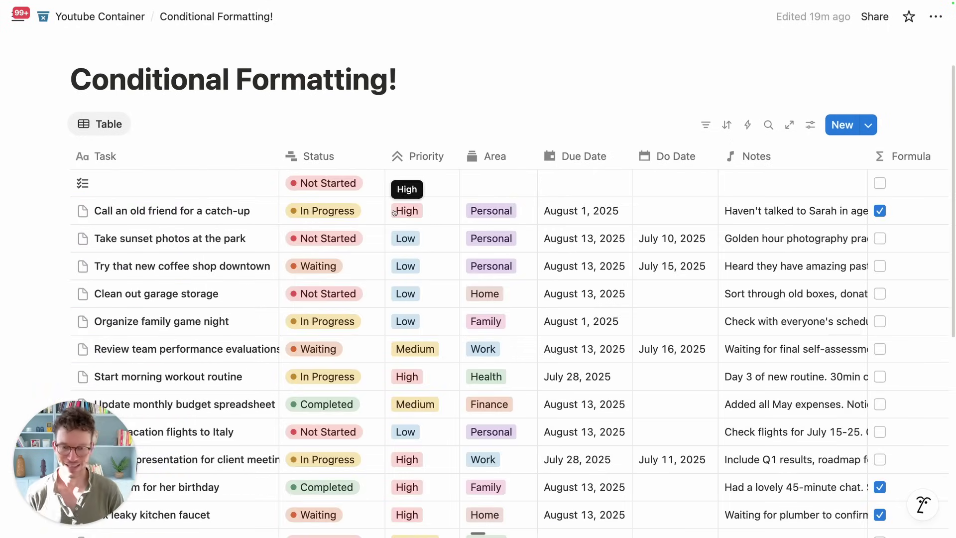
scroll(442, 274, down, 1)
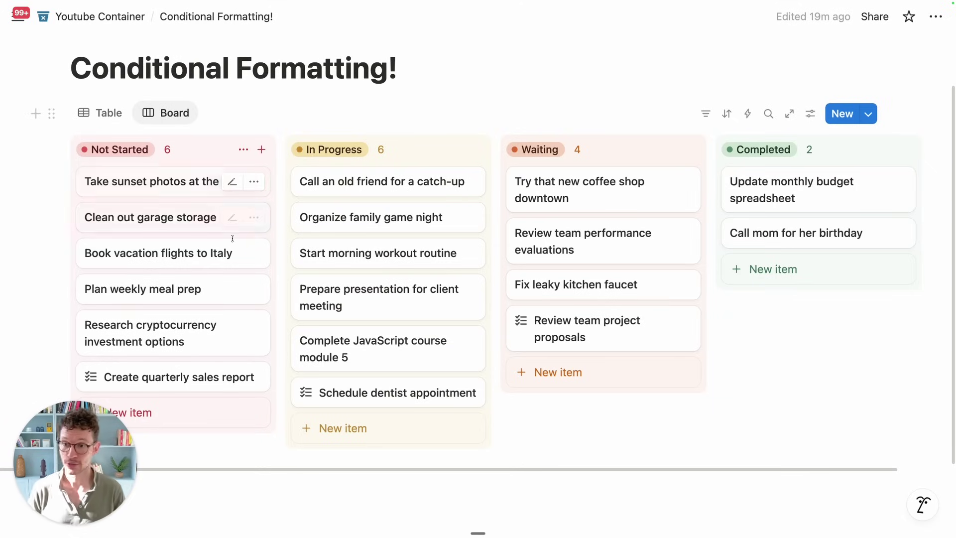
Add a board colour rule that tints cards pink when Priority is High.
click(810, 114)
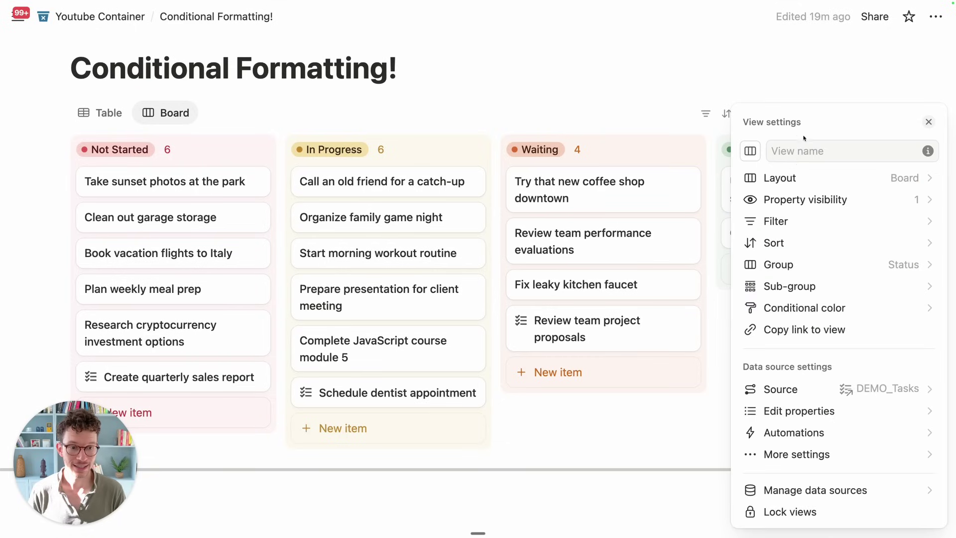
click(795, 307)
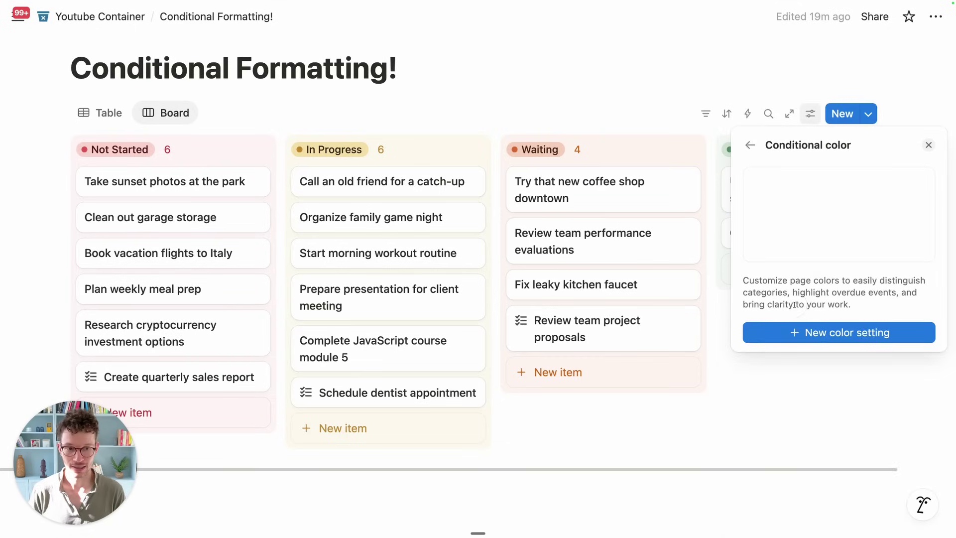
click(834, 332)
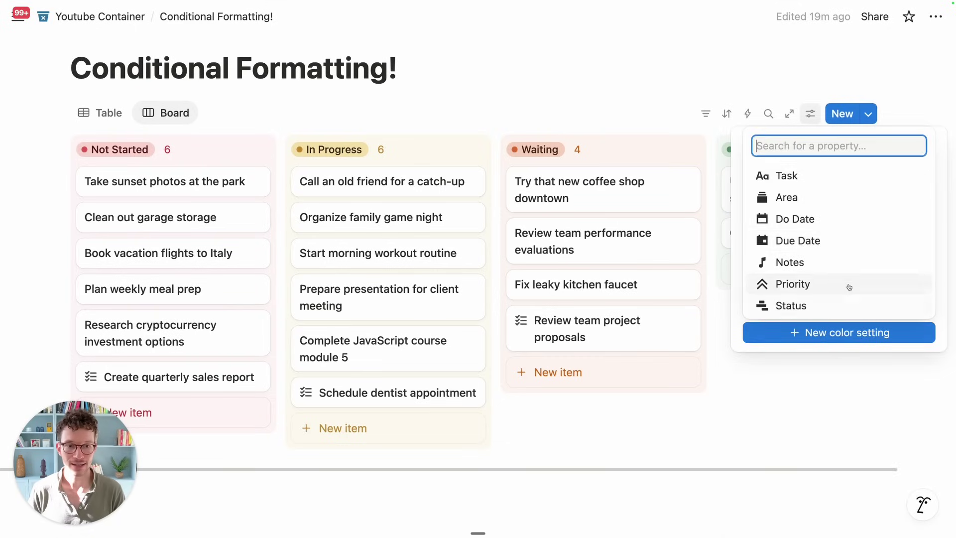
click(796, 284)
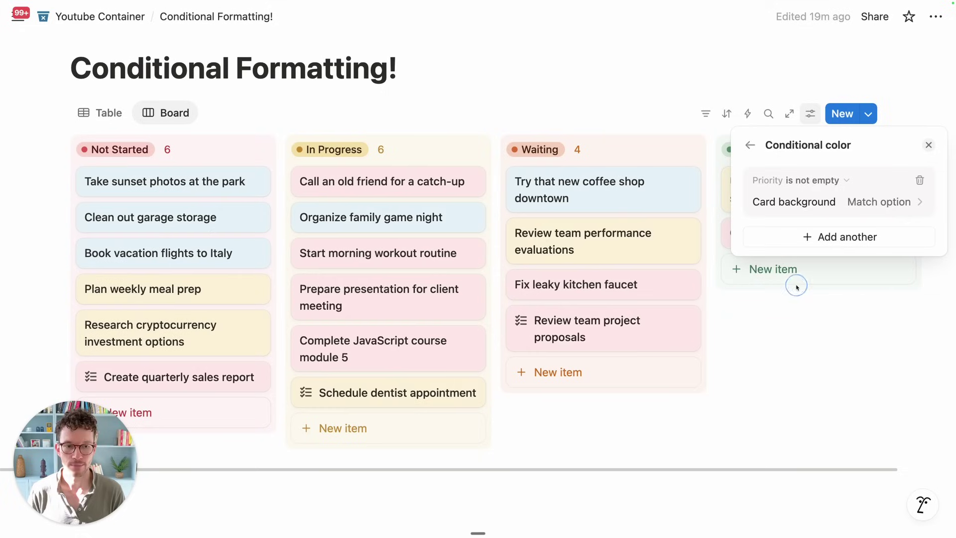
click(825, 181)
click(797, 200)
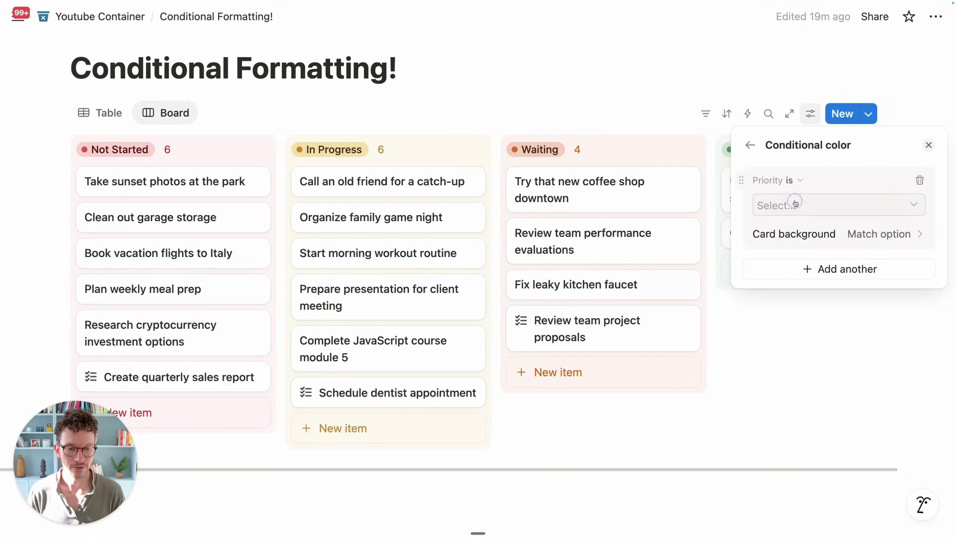
click(795, 204)
click(789, 268)
click(785, 158)
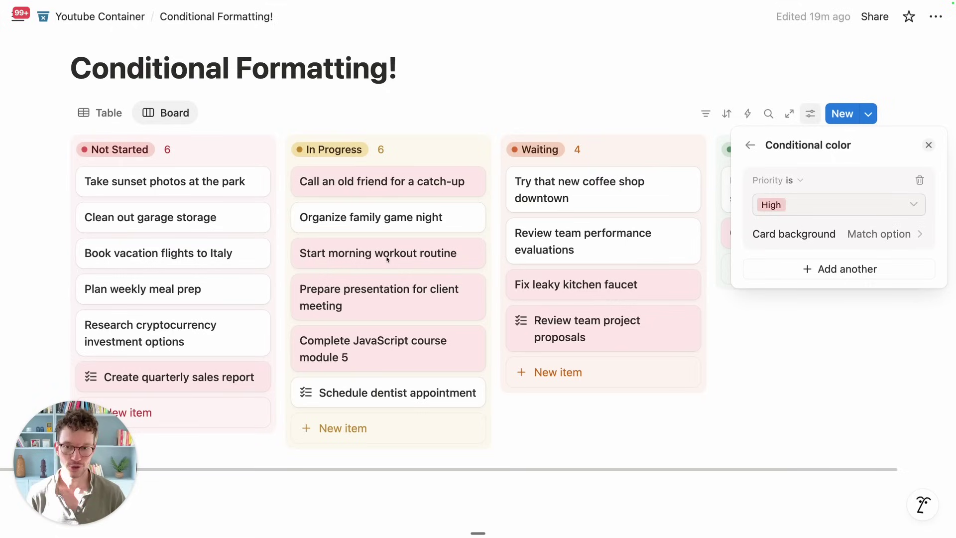
Close the colour settings and scroll through the highlighted board cards.
key(Escape)
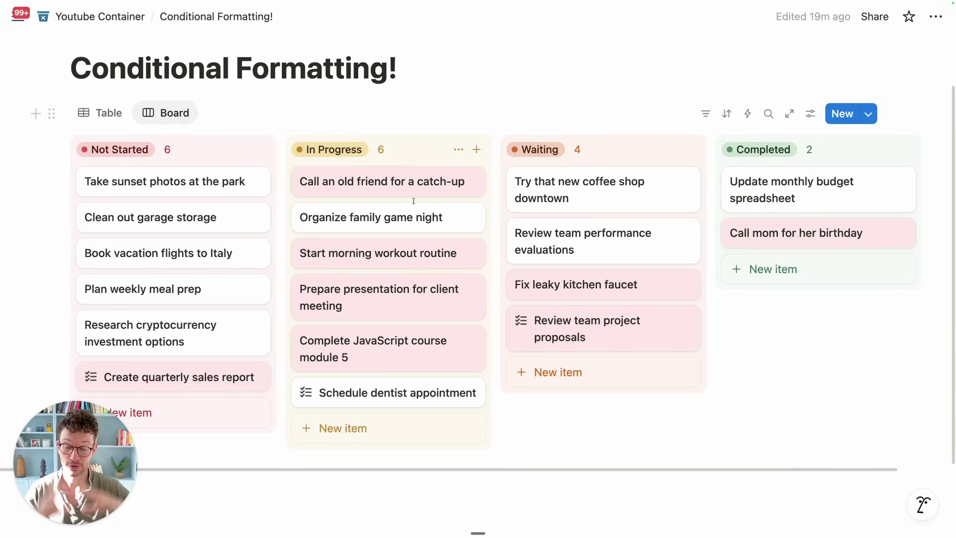
scroll(413, 200, down, 1)
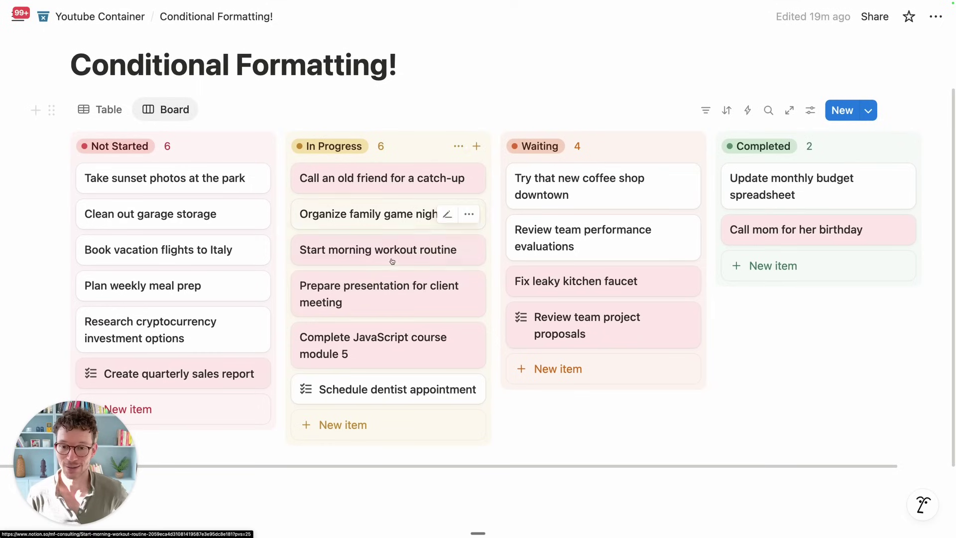
scroll(373, 278, down, 2)
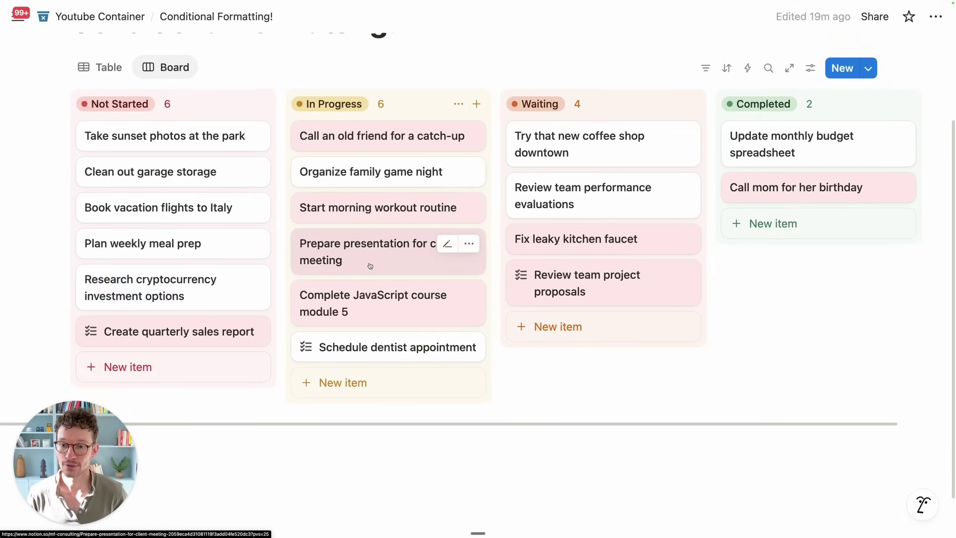
scroll(356, 262, up, 2)
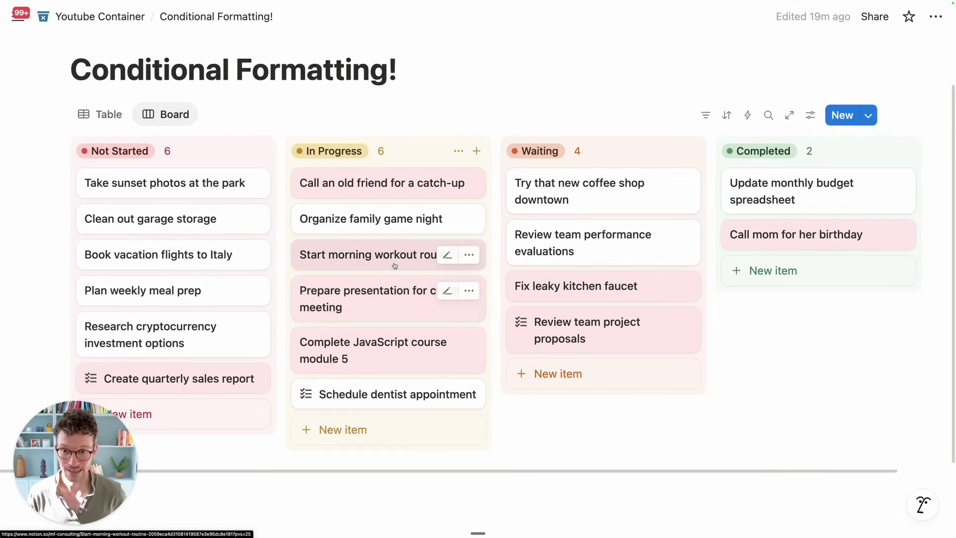
scroll(348, 301, down, 2)
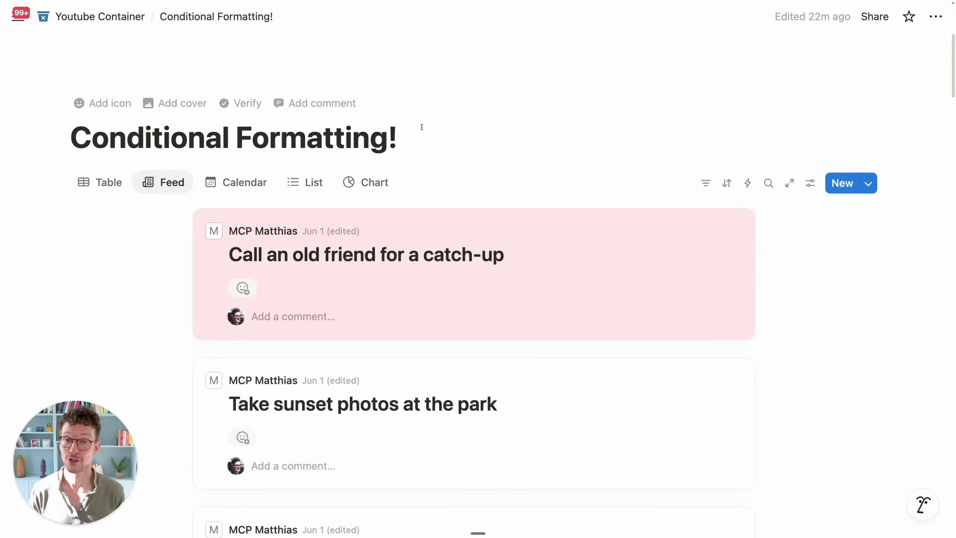
Cycle through Calendar, List and Chart views, ending on the August 2025 calendar.
click(269, 179)
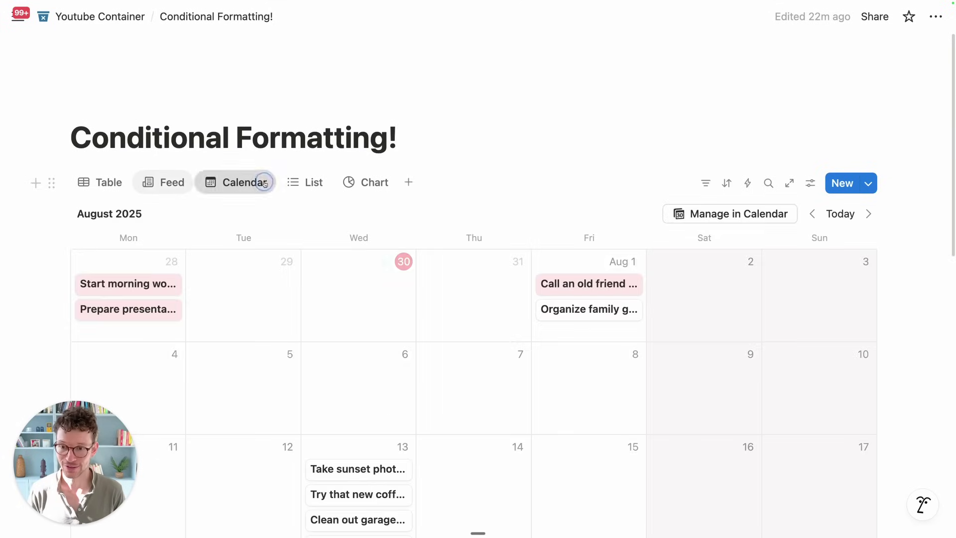
click(301, 182)
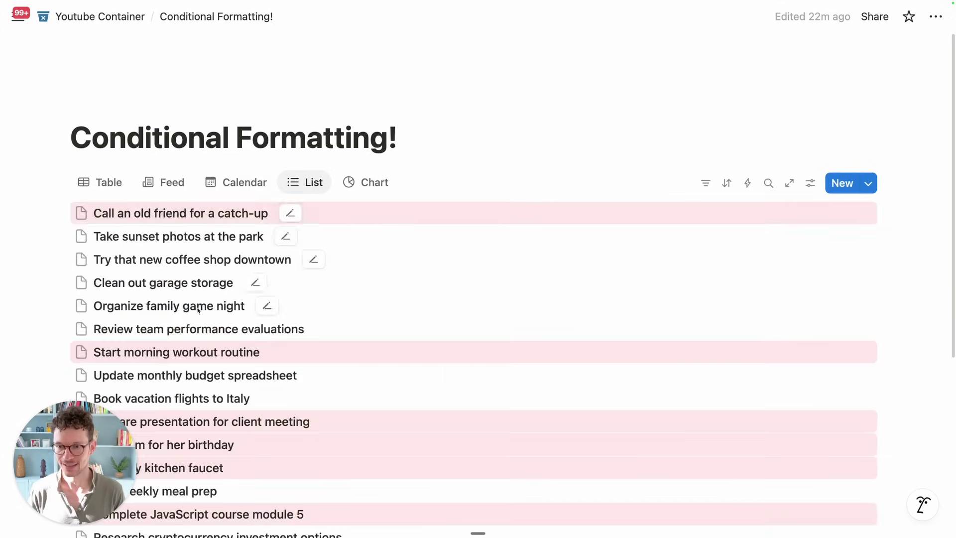
click(365, 182)
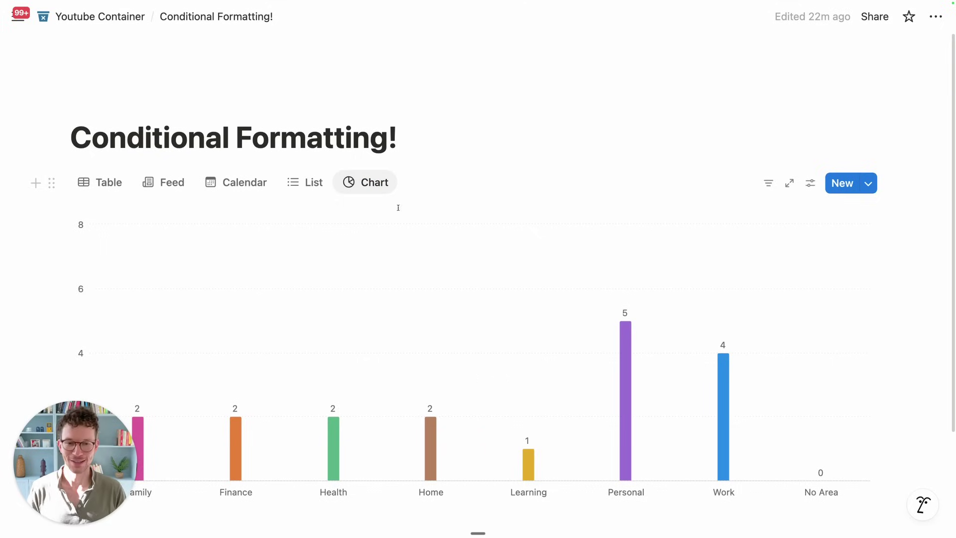
mouse_move(635, 377)
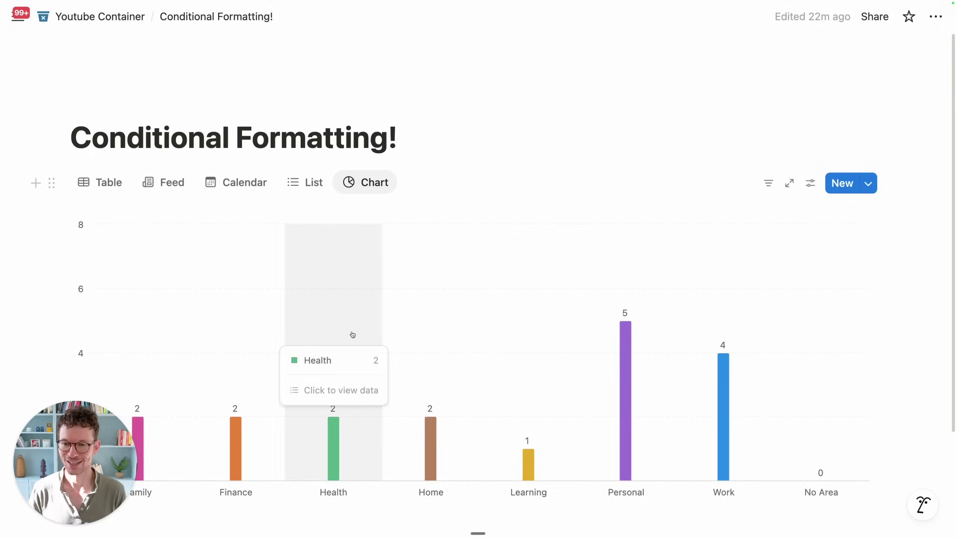
click(231, 182)
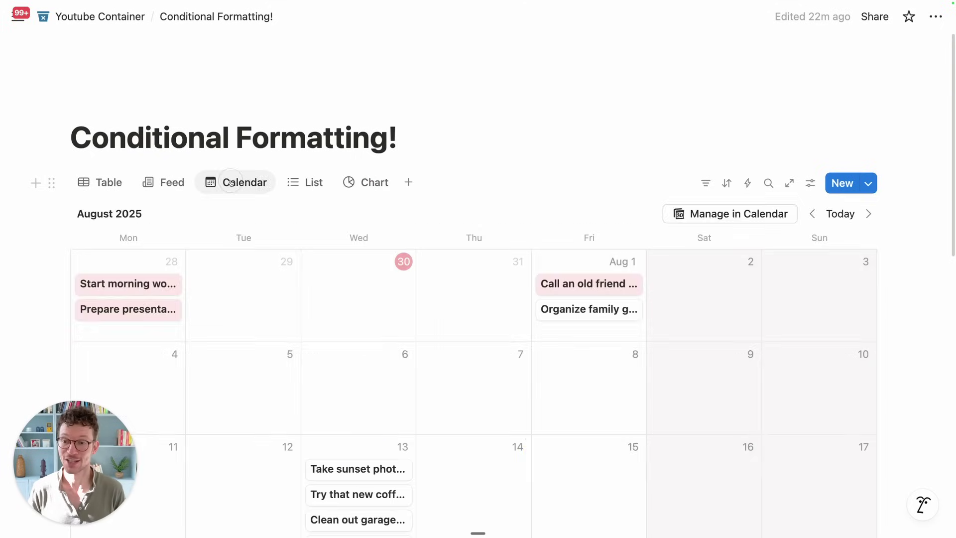
scroll(234, 185, down, 3)
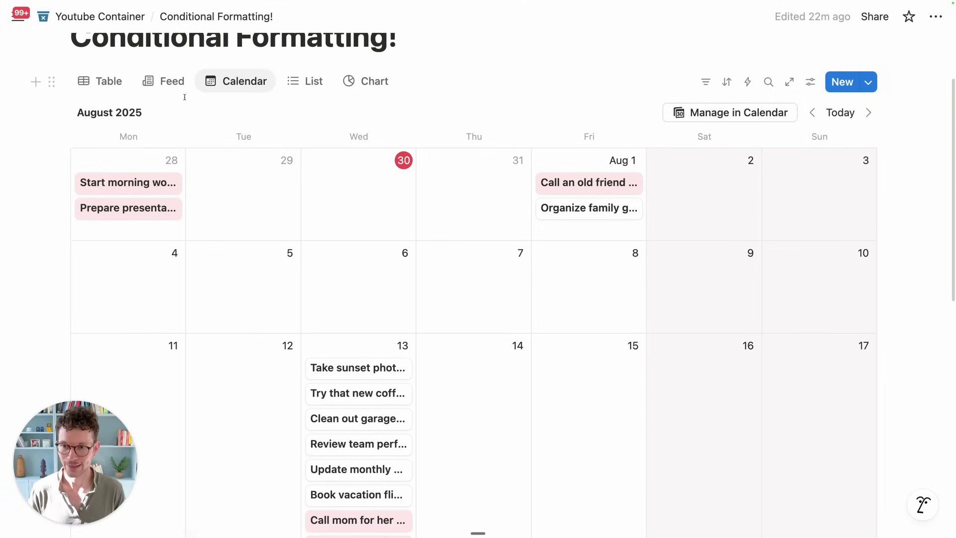